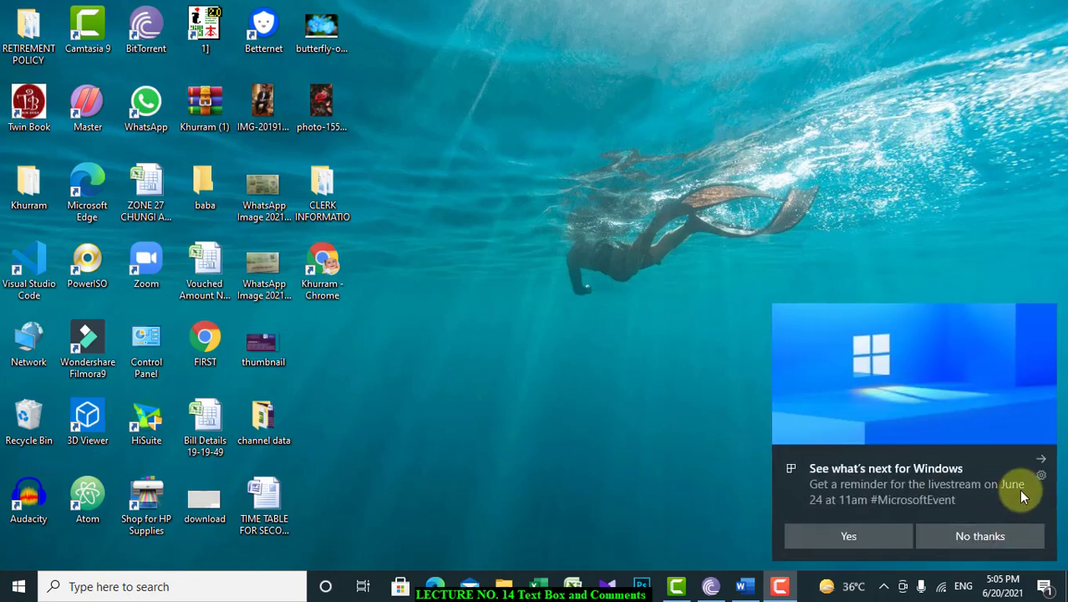
Step: Dismiss the Windows event notification and switch to the blank Word document
click(1041, 459)
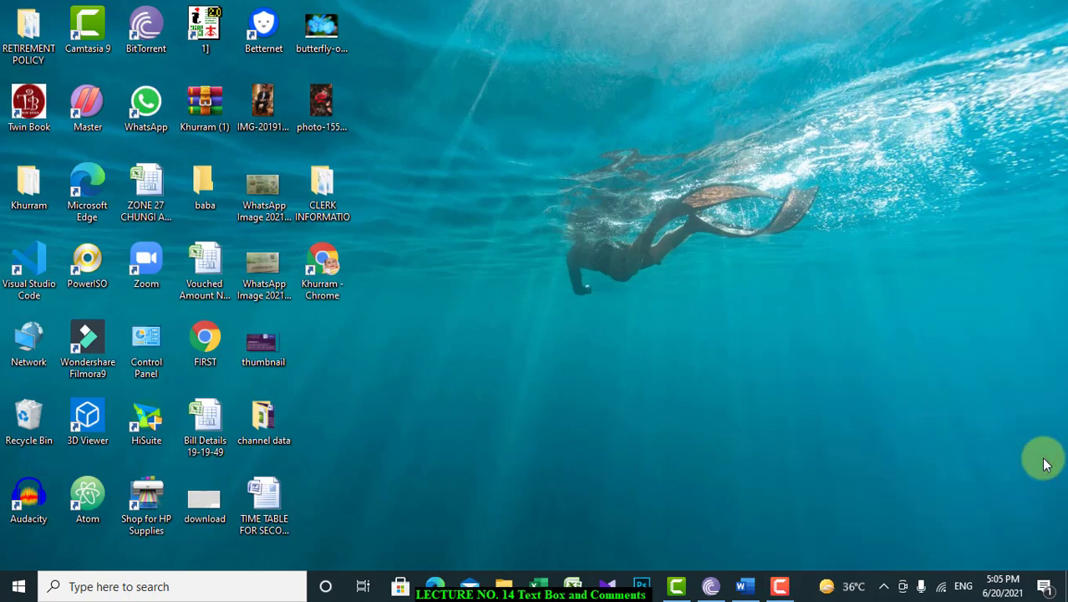
click(744, 585)
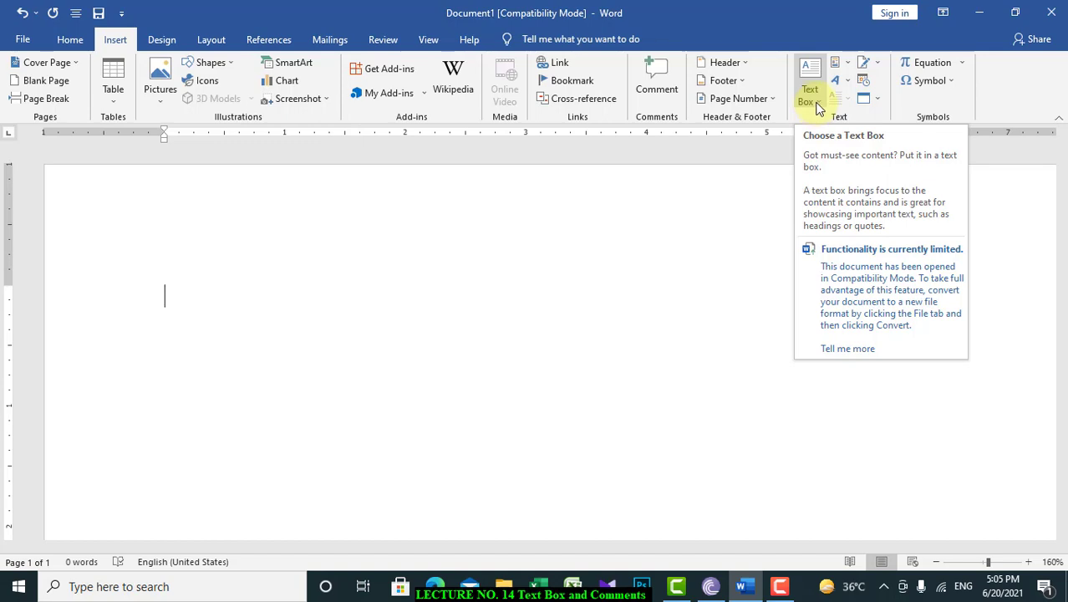
Step: Insert the built-in Banded Sidebar text box on the blank page
click(809, 96)
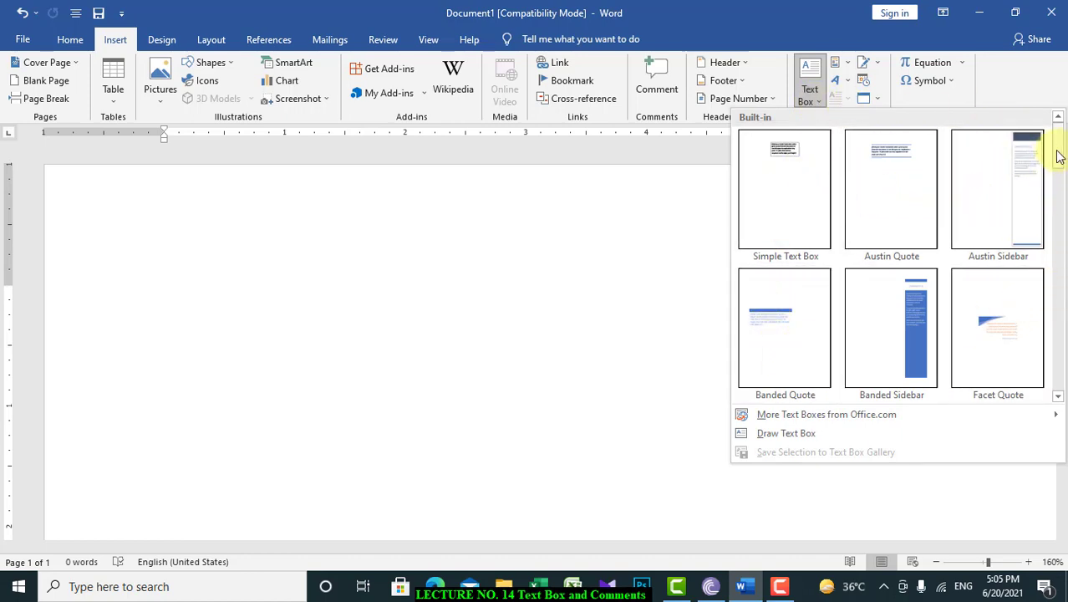
drag(1058, 156, 1039, 341)
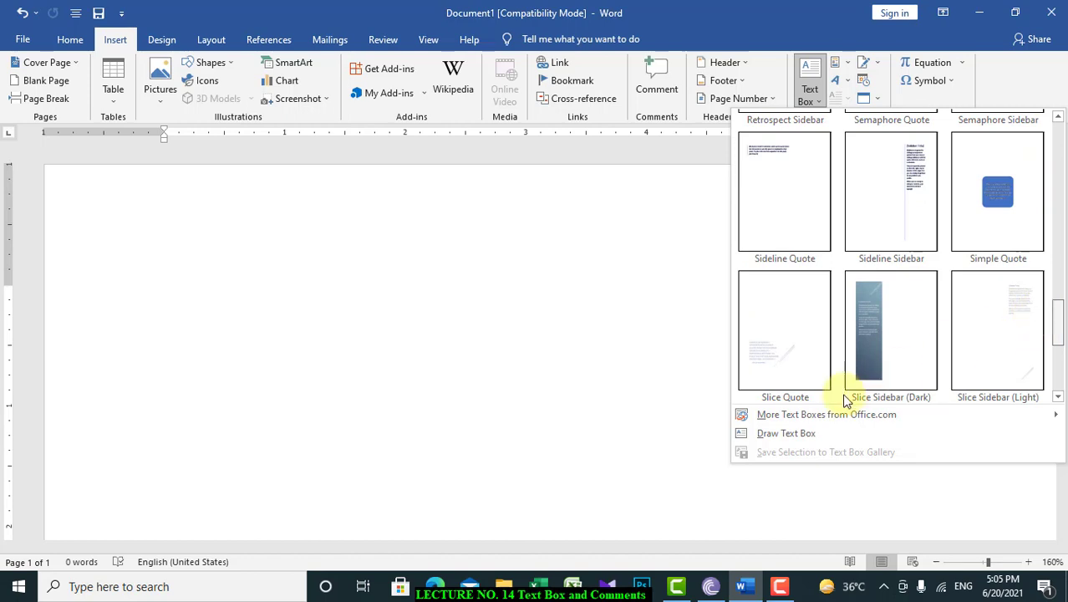
scroll(785, 437, up, 1)
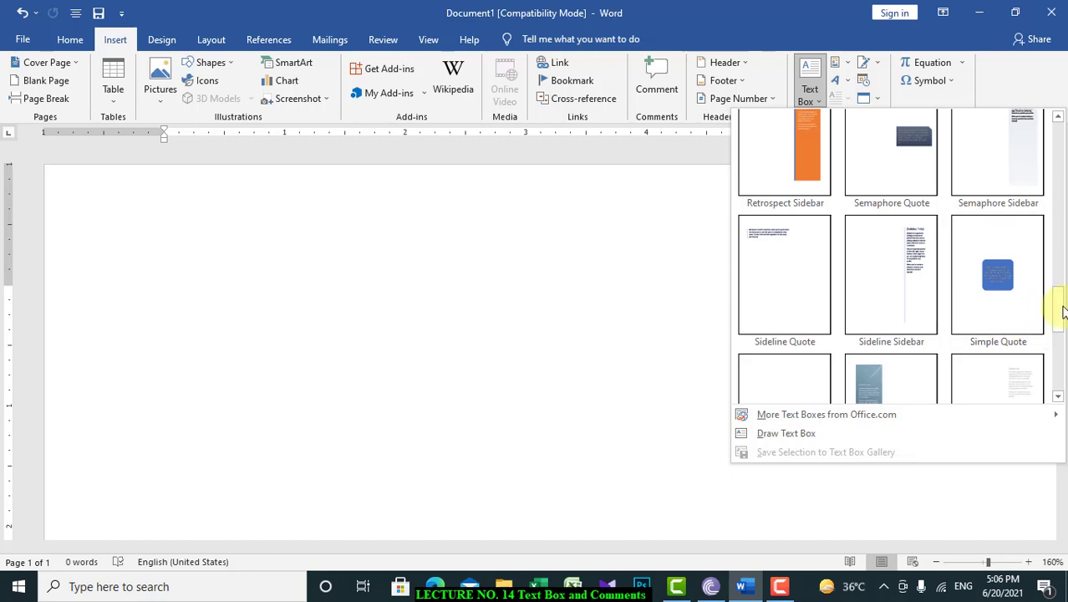
drag(1062, 311, 1061, 167)
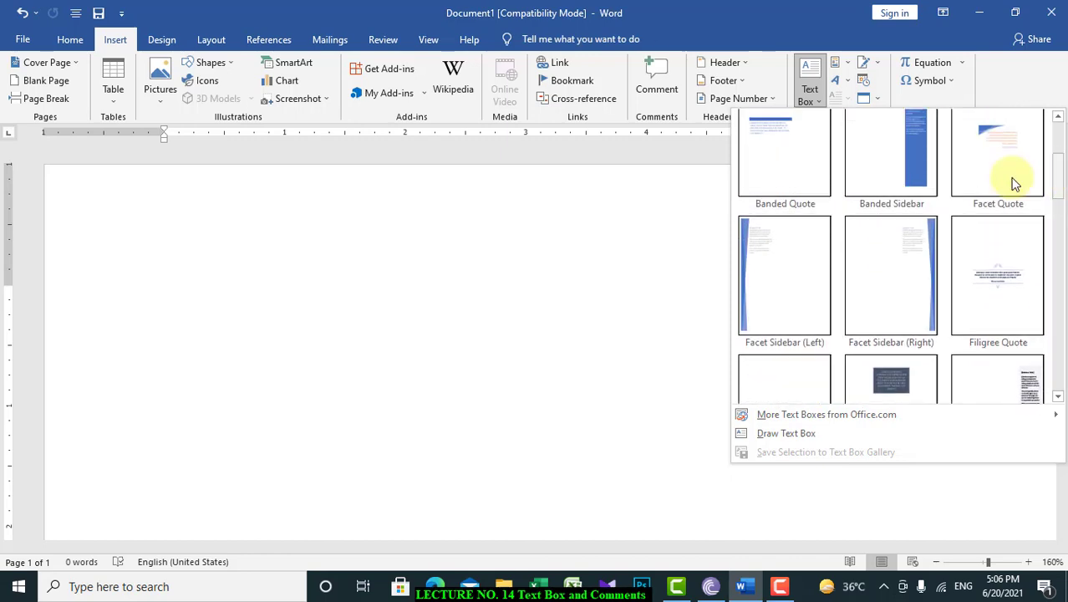
click(887, 168)
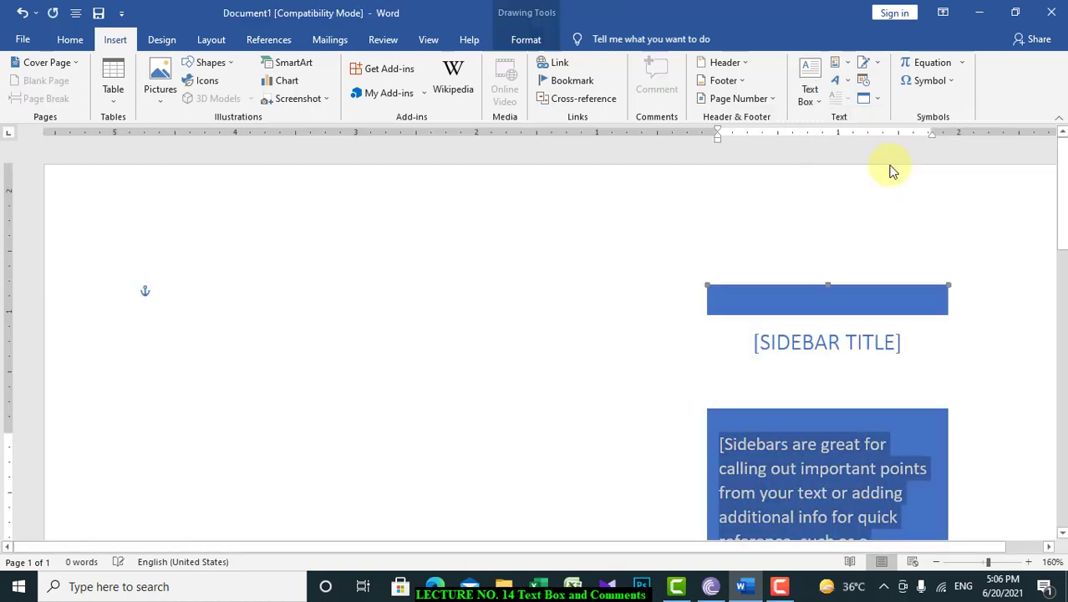
Step: Replace the sidebar's title placeholder with COMPUTER SCIENCE
click(855, 342)
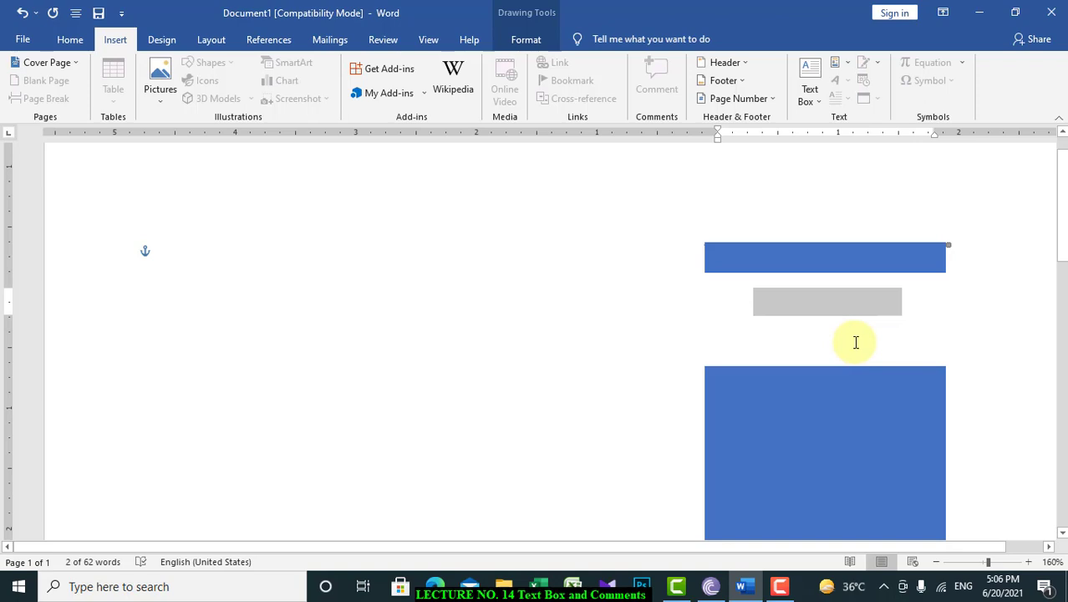
text(COMPUTER )
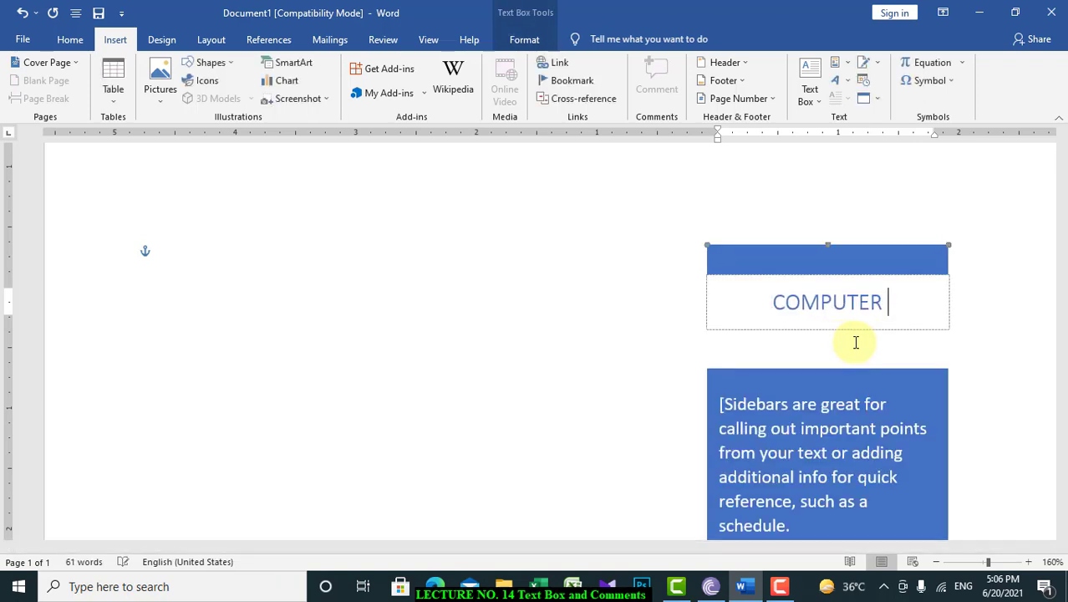
text(SCI)
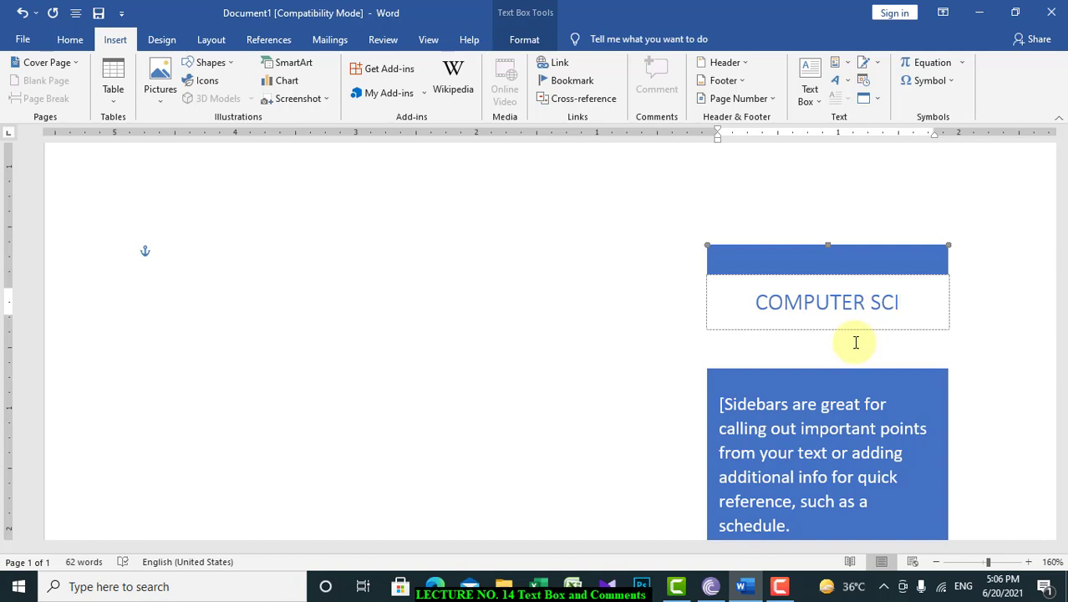
text(ENCE)
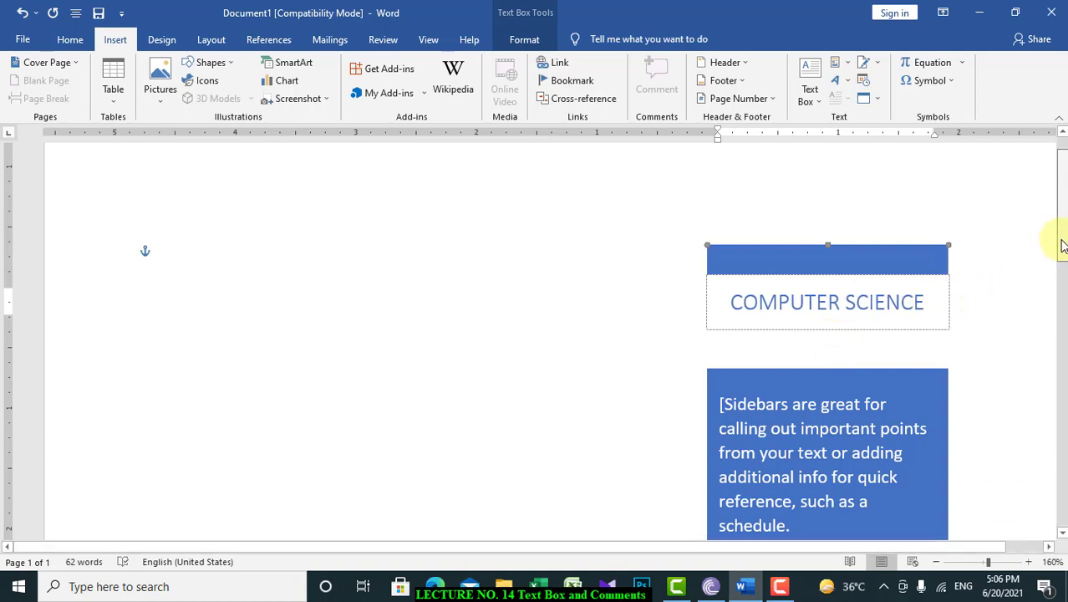
drag(1062, 240, 1059, 183)
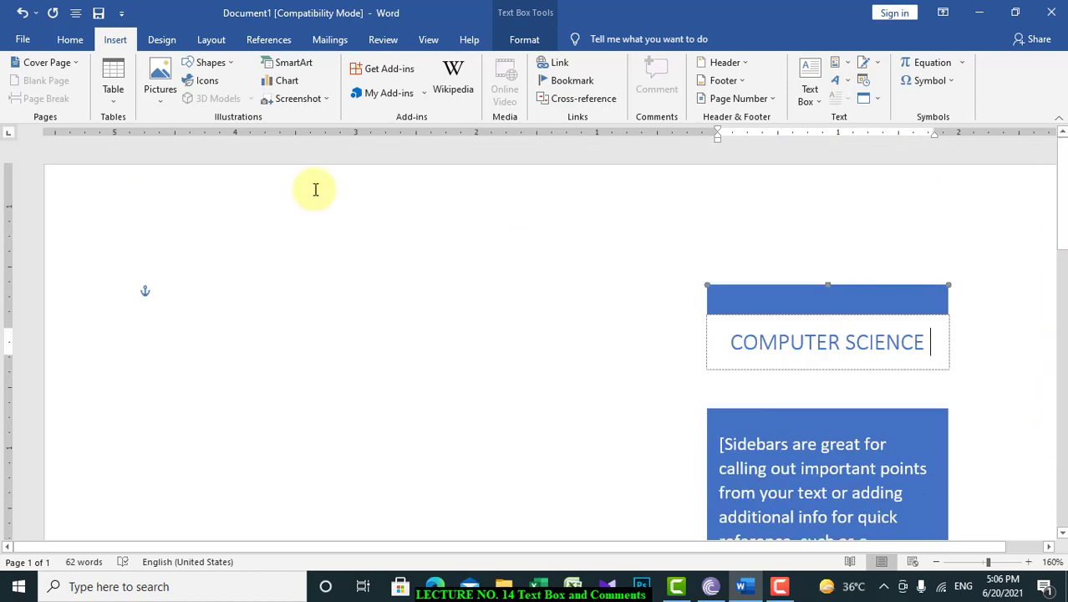
Step: Generate sample paragraphs in the document body beside the sidebar with =rand()
click(223, 293)
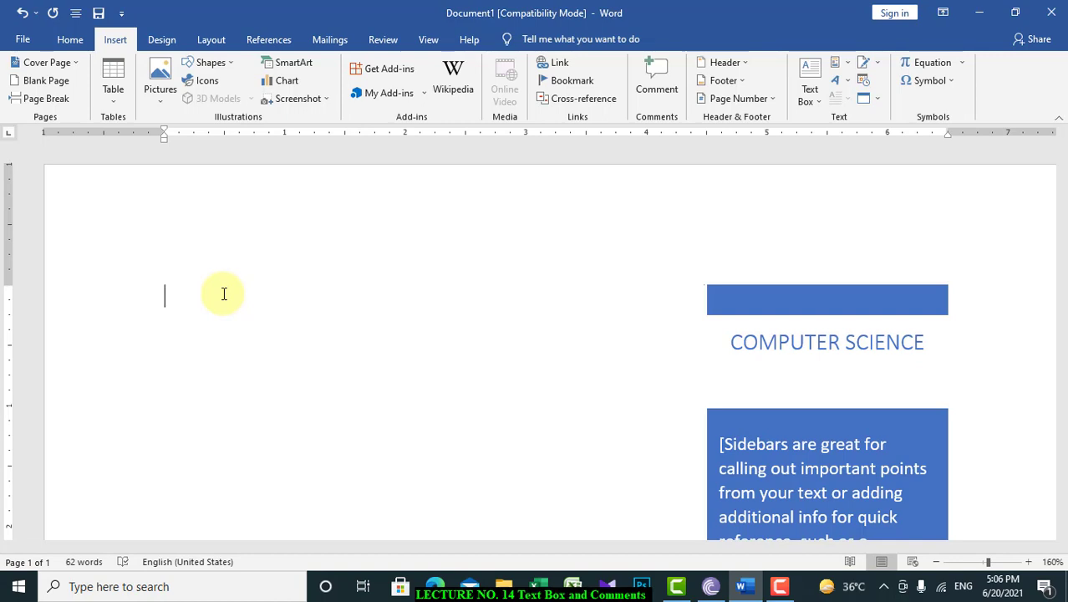
text(=rand()
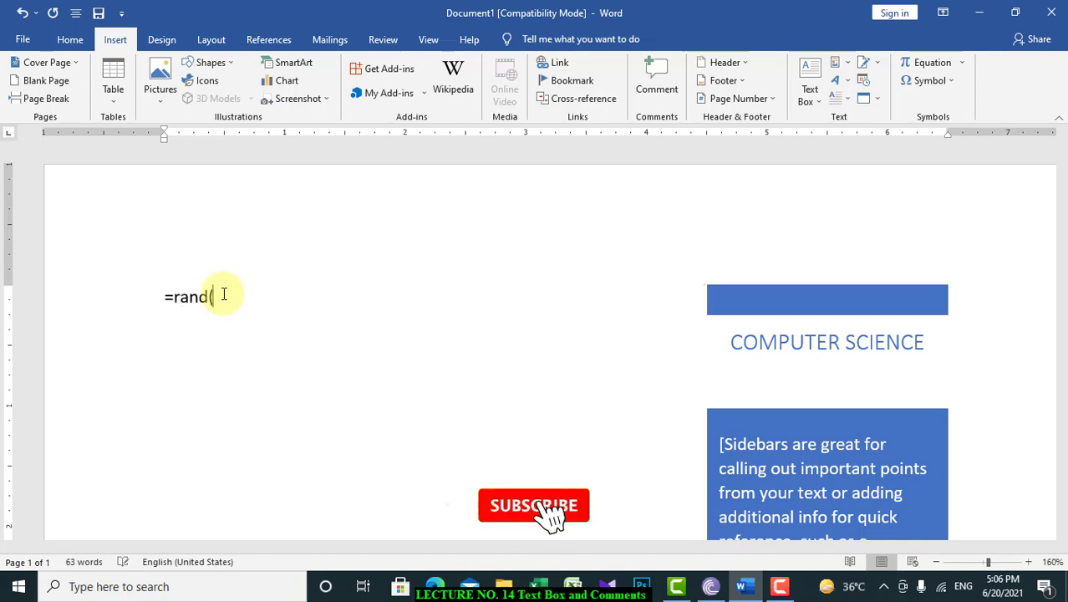
text())
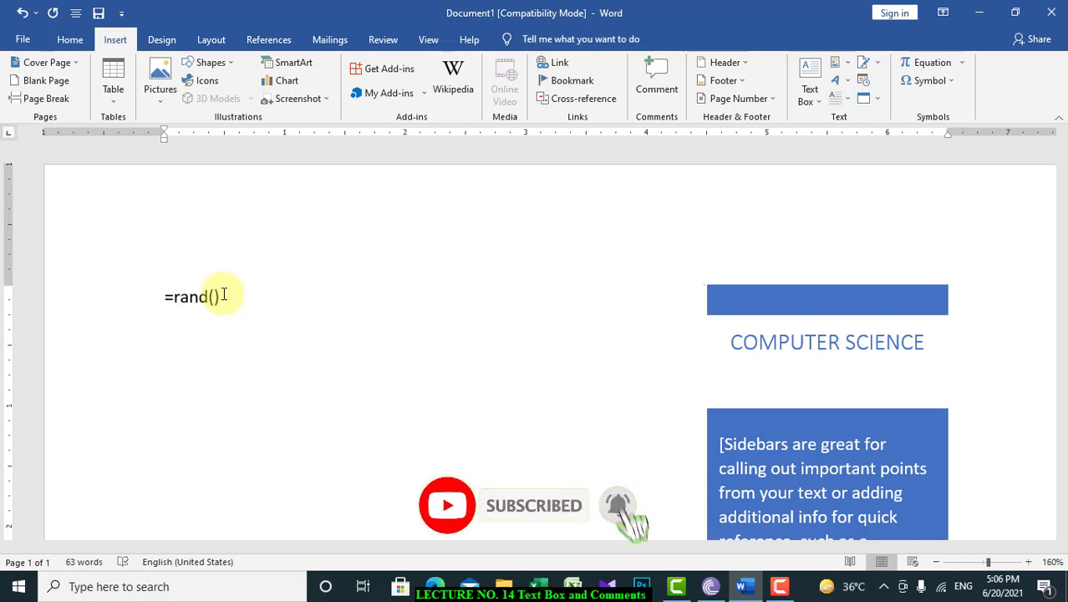
key(Return)
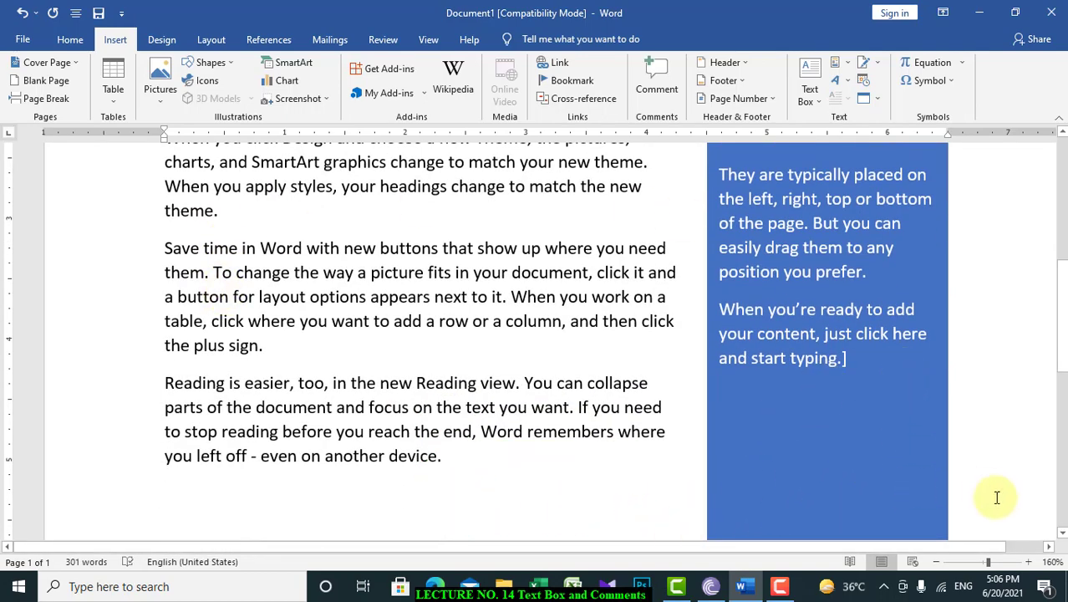
Step: Examine the page layout around the sidebar at 70% zoom and look over the built-in text box designs
click(936, 561)
click(936, 561)
click(936, 561)
click(936, 561)
click(936, 562)
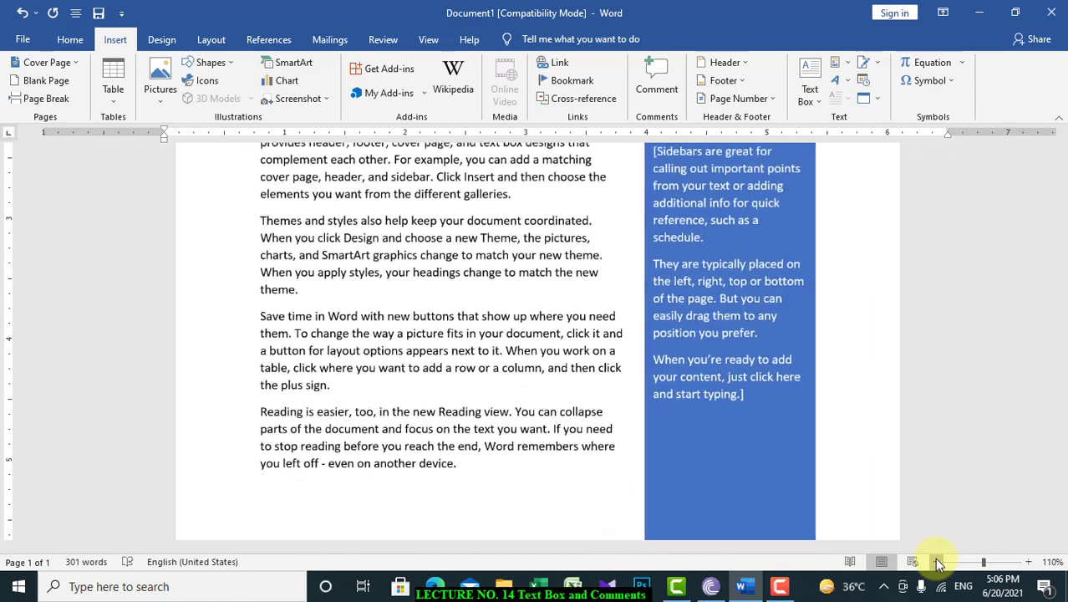
click(936, 562)
click(936, 562)
click(936, 562)
click(936, 562)
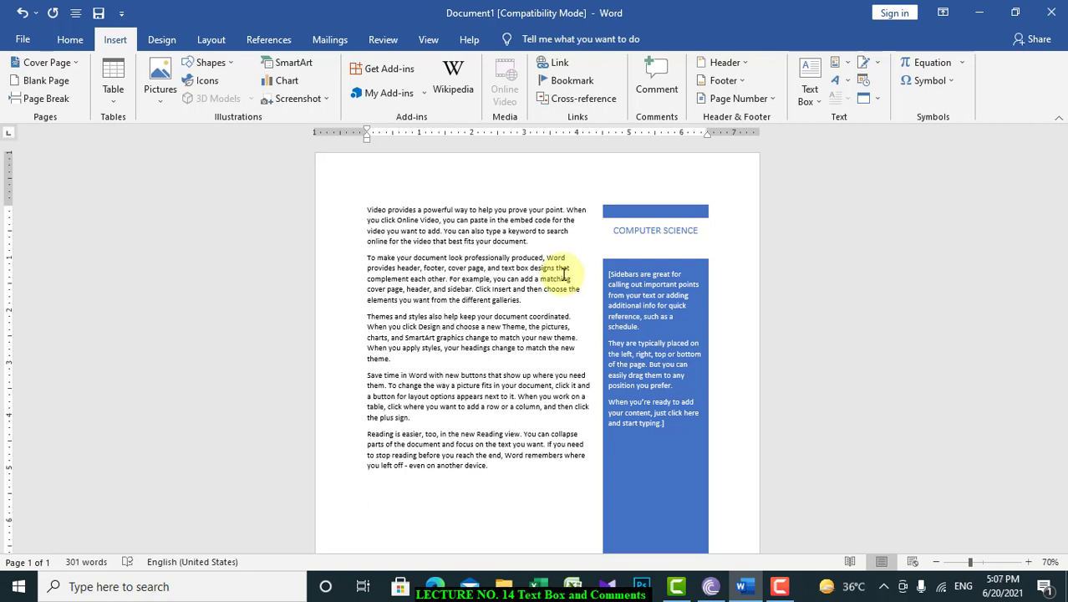
click(819, 107)
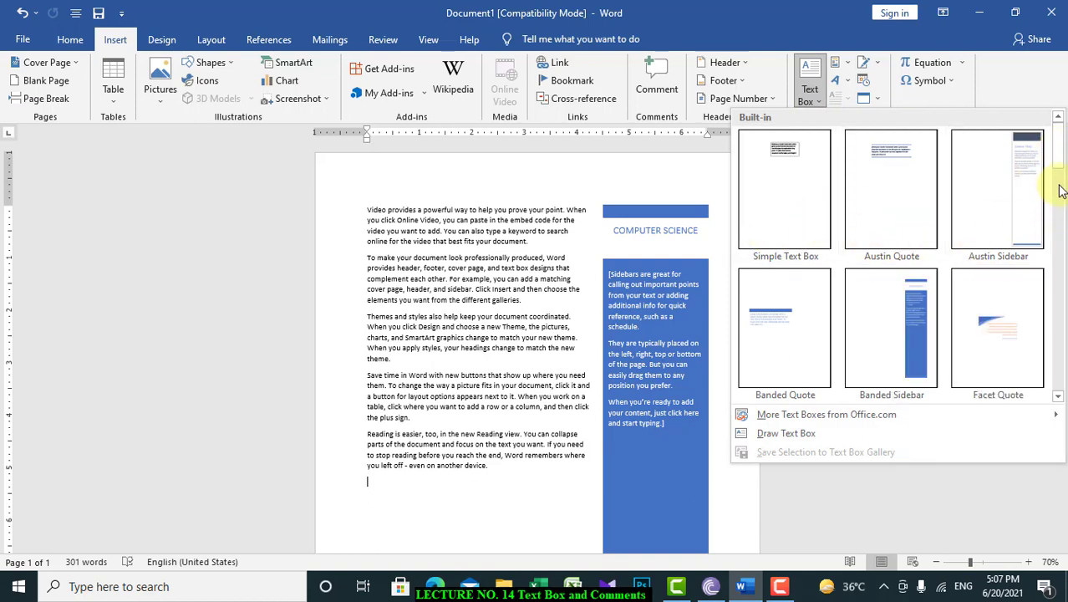
drag(1059, 164, 1033, 159)
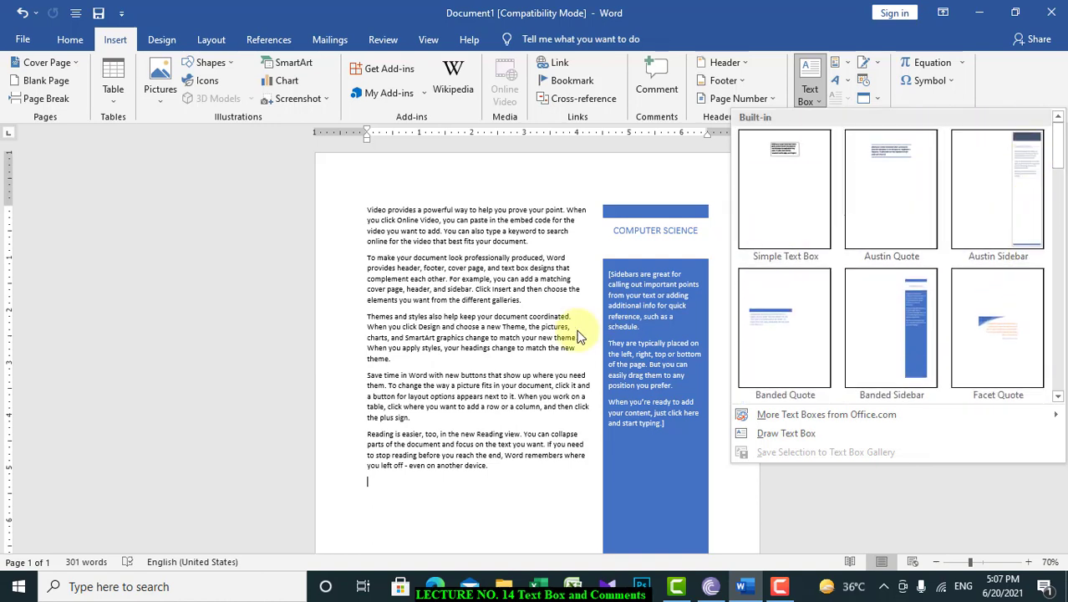
Step: Delete the placeholder body text in the blue sidebar beneath the COMPUTER SCIENCE title
click(680, 321)
click(678, 321)
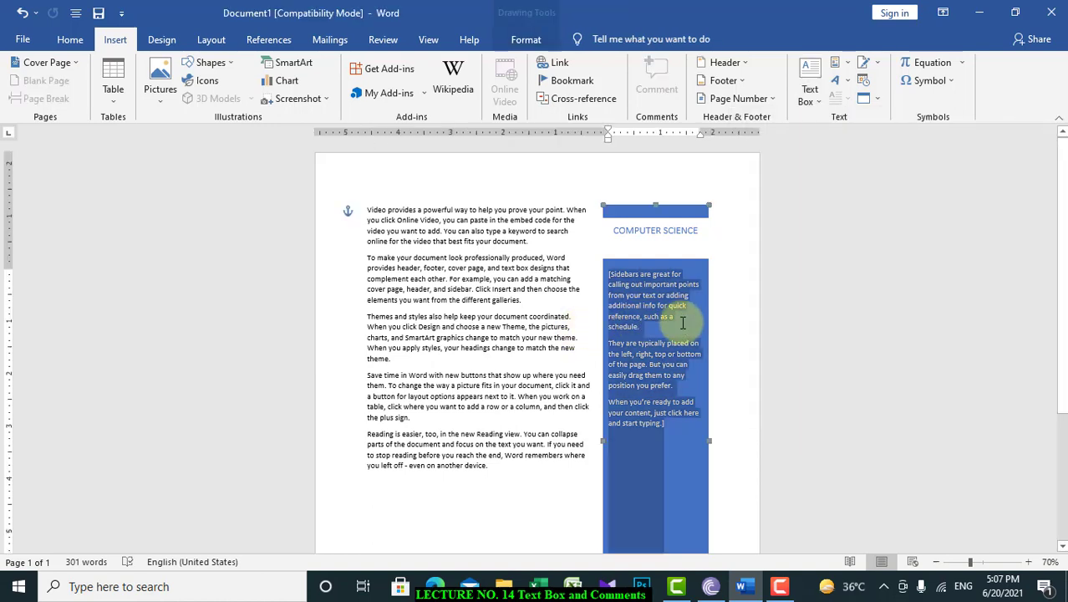
key(Delete)
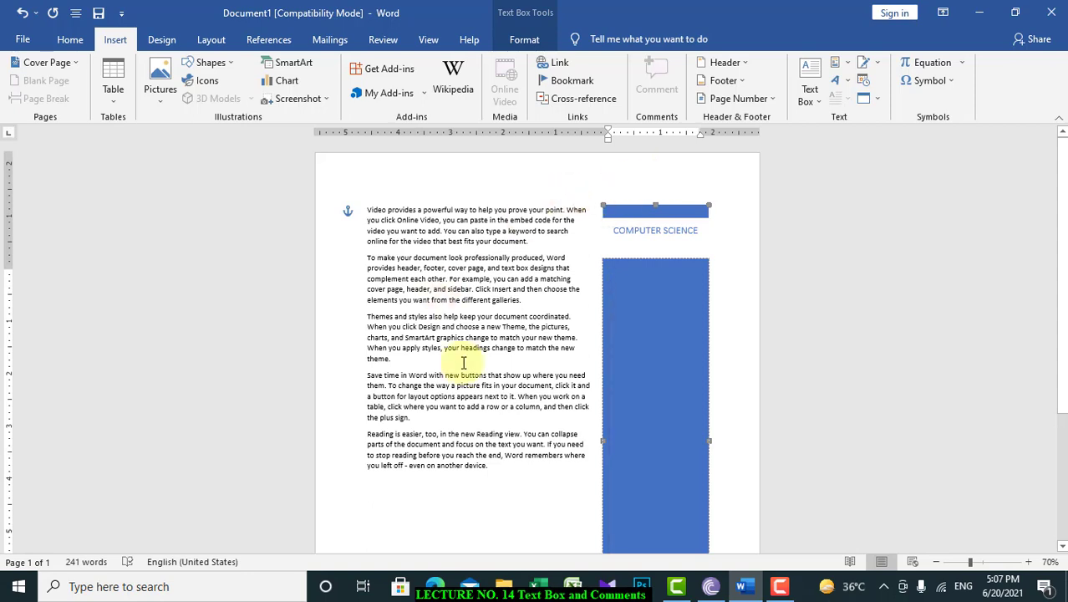
Step: Select the whole document and delete all its content, including the sidebar
click(498, 513)
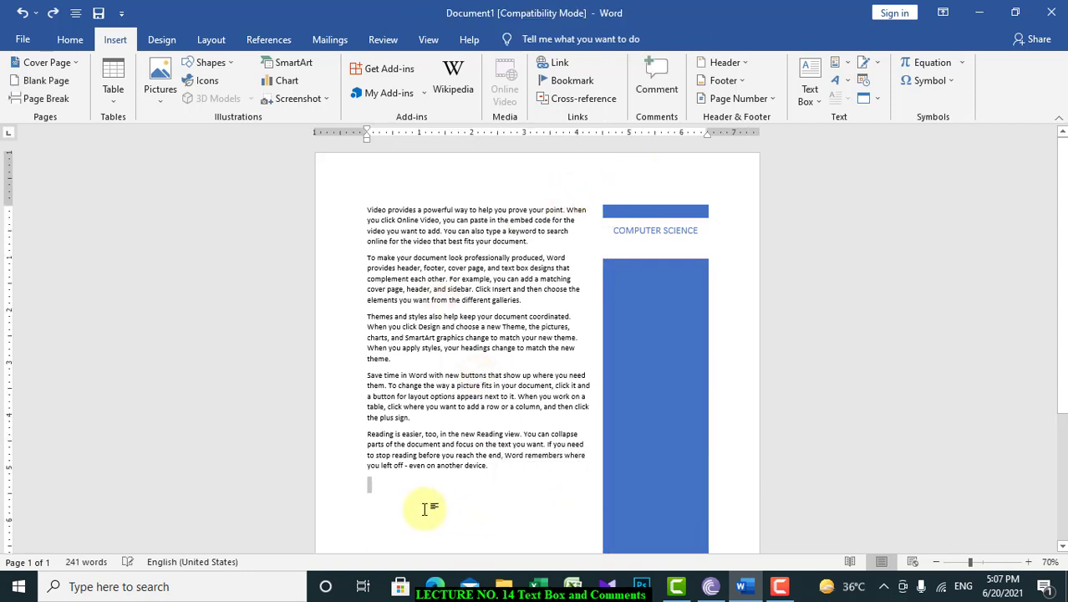
key(ctrl+a)
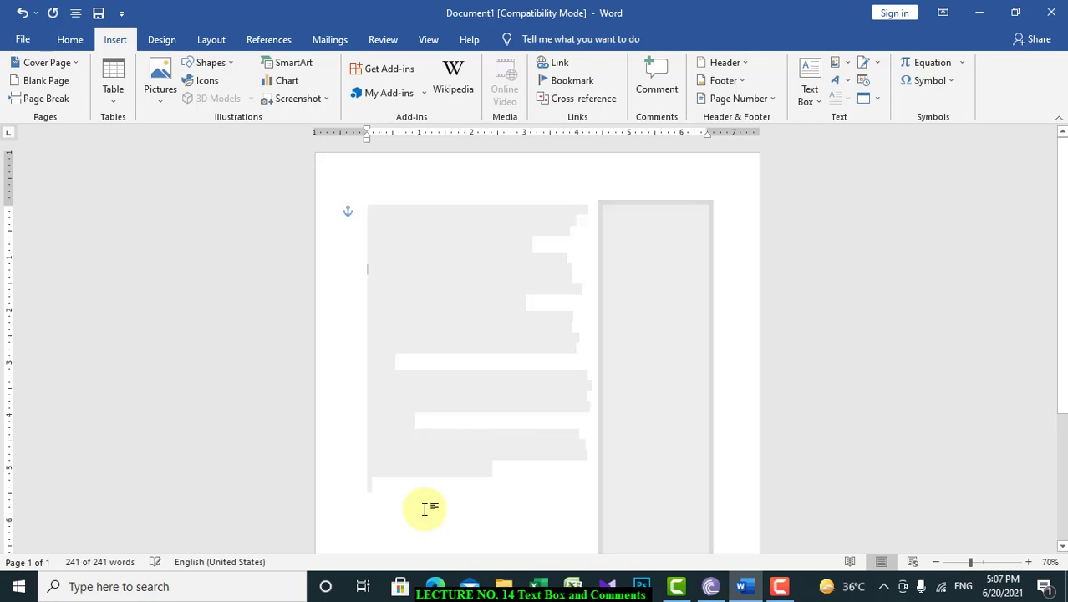
key(Delete)
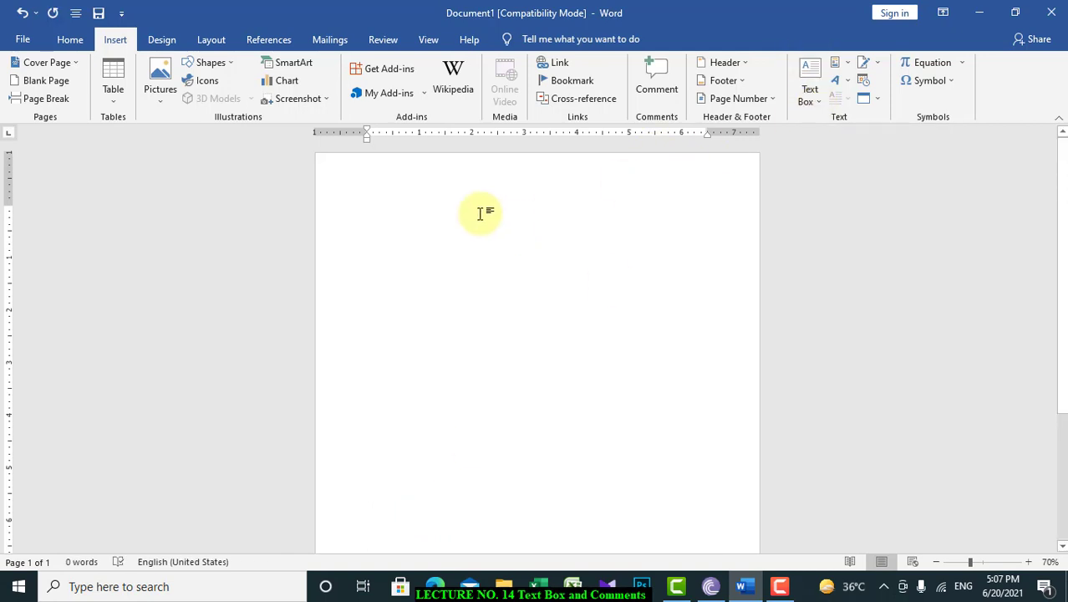
Step: Fill the empty page with sample paragraphs using =rand()
text(=)
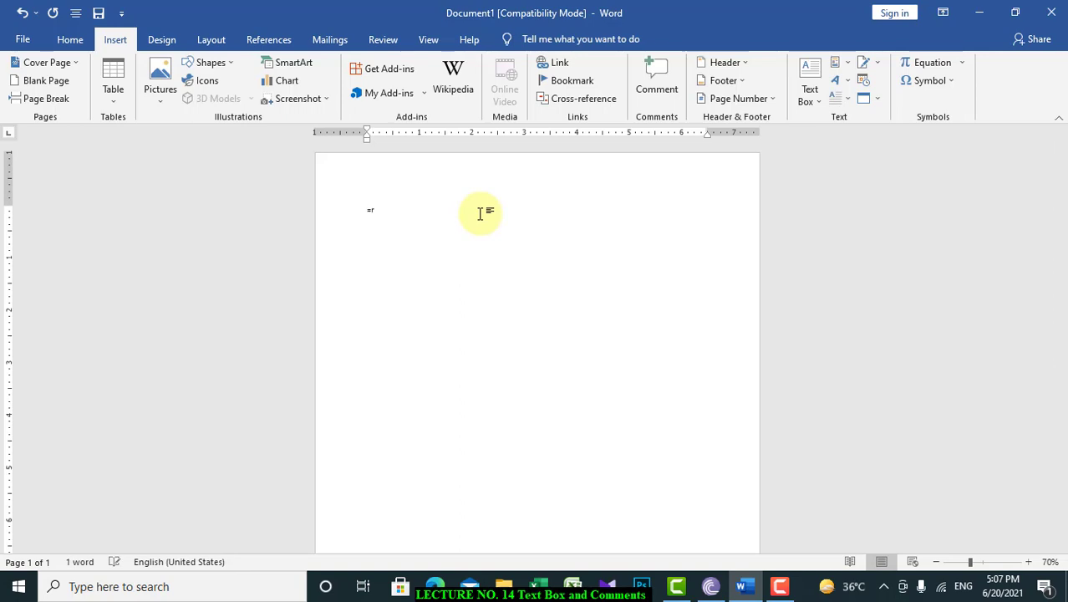
text(rand())
key(Return)
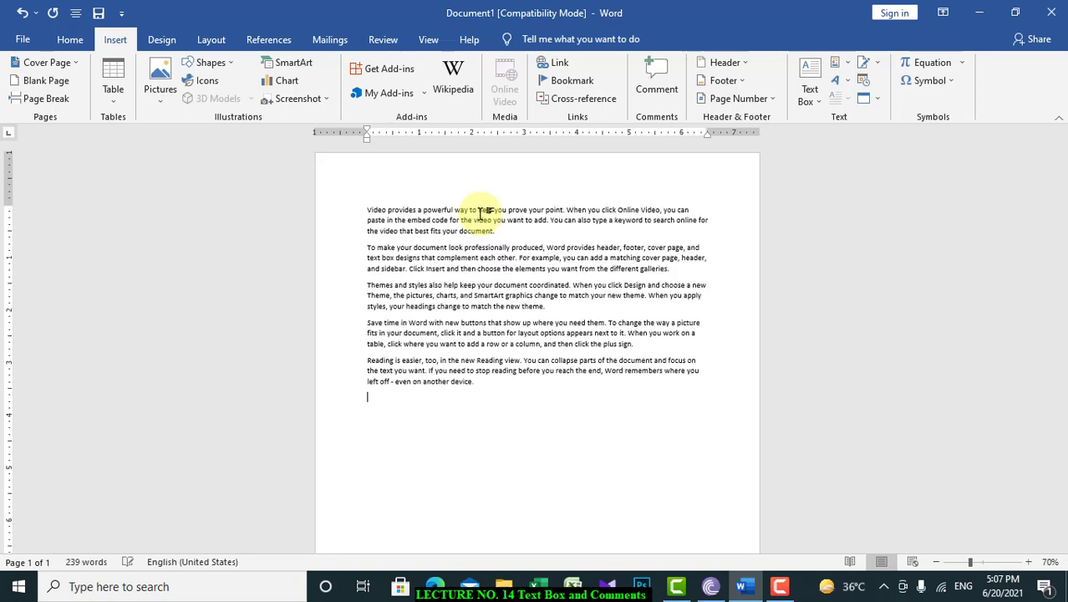
Step: Draw a custom text box about 3.52" wide and 2.02" high below the last paragraph
click(817, 103)
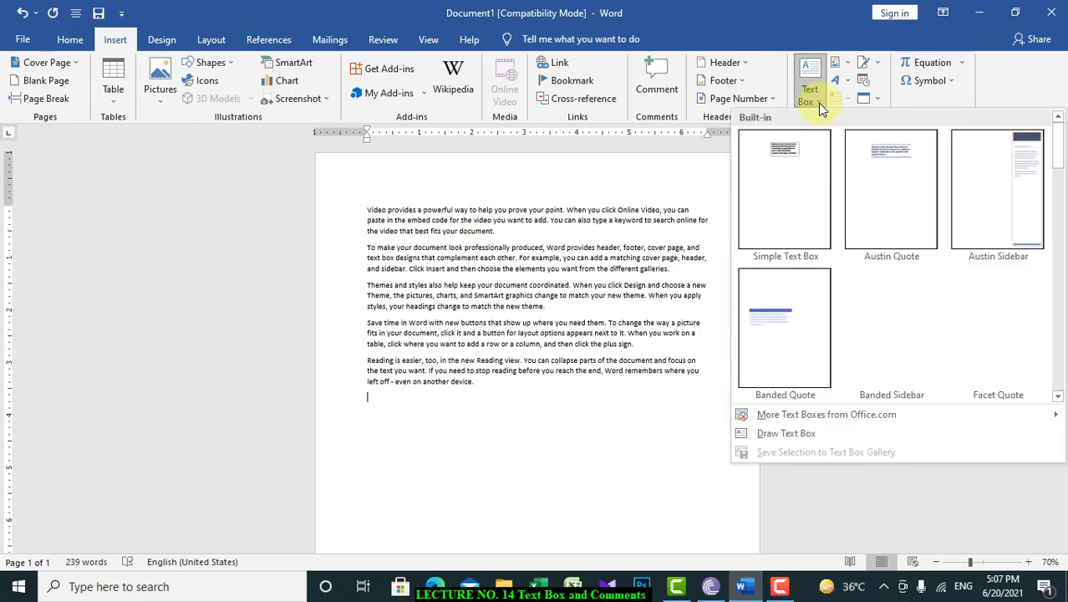
click(773, 432)
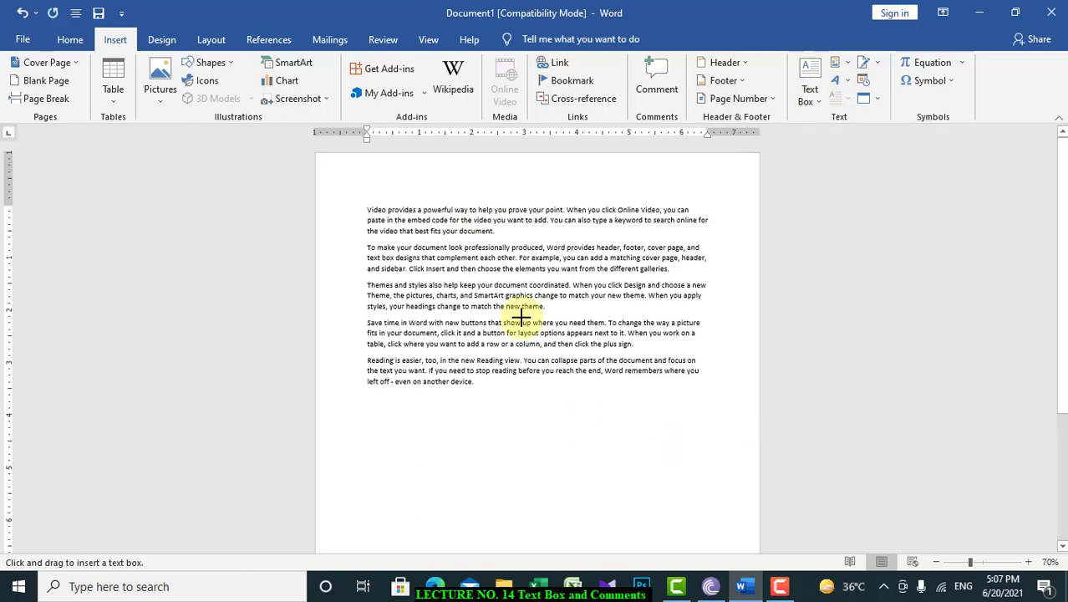
drag(427, 418, 612, 523)
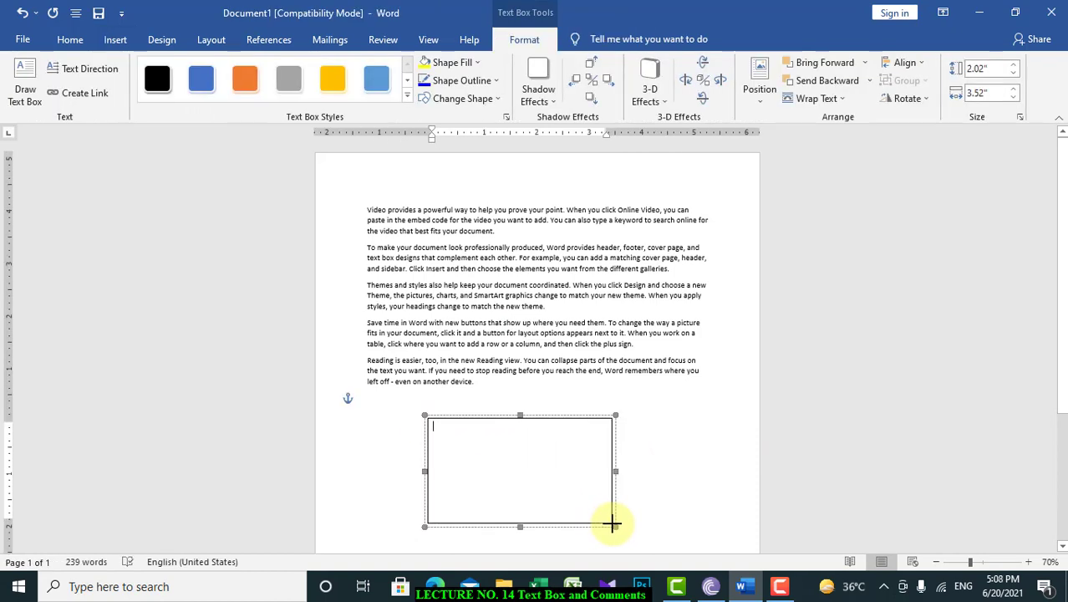
Step: Fill the custom text box with a sentence introducing the author's name, "I live in Lahore." and several lines of random filler text
text(kom)
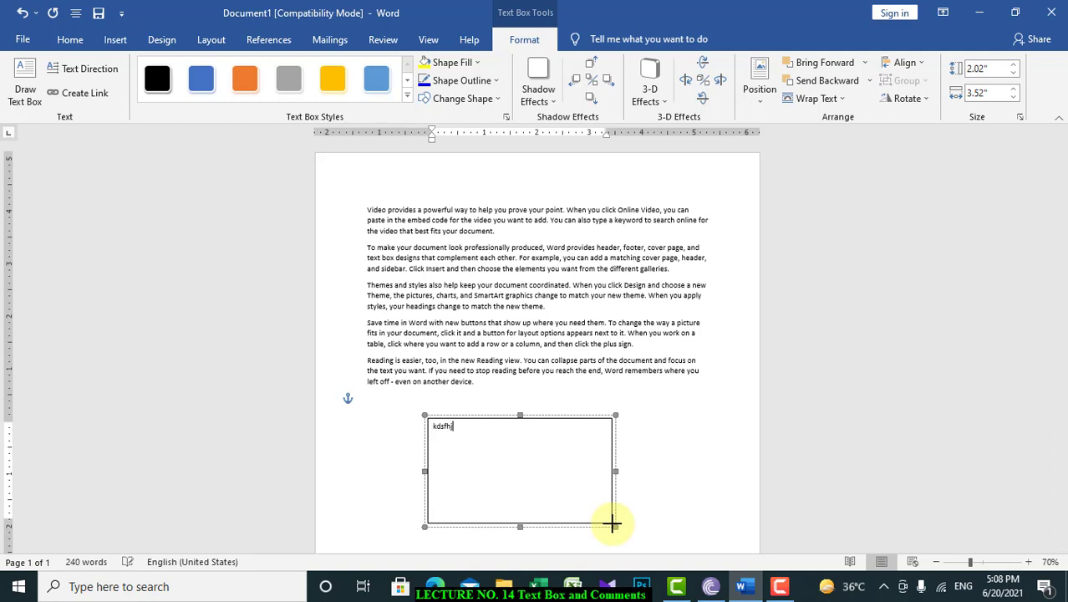
key(BackSpace)
key(BackSpace)
key(BackSpace)
text(aheen. I live in Lahore. j)
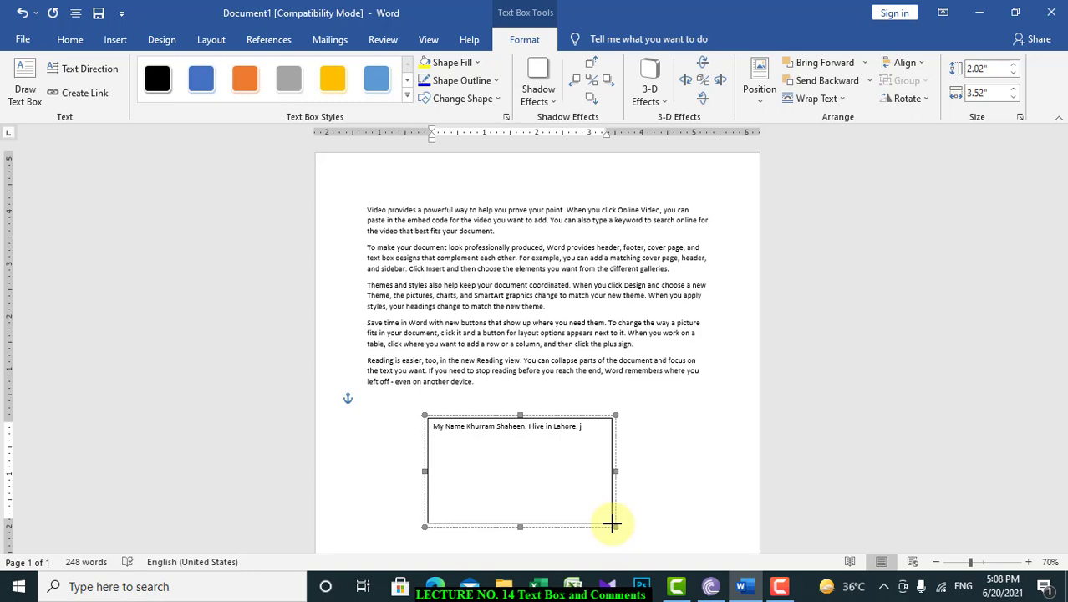
text(akdhfkjfkdjsfhdkfdsh fkdsfh kdash)
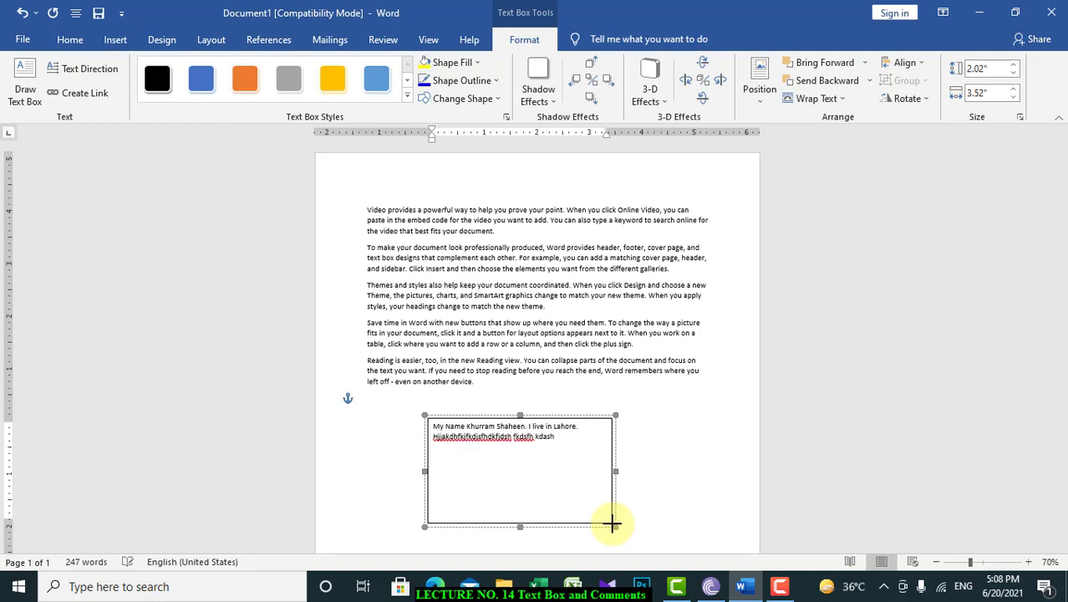
text(fdsjfkdsfsdkjfdskfhsjfsdfjsdhf kjsdafh kjdsfhjkdsfsdfdfjkdsakhf)
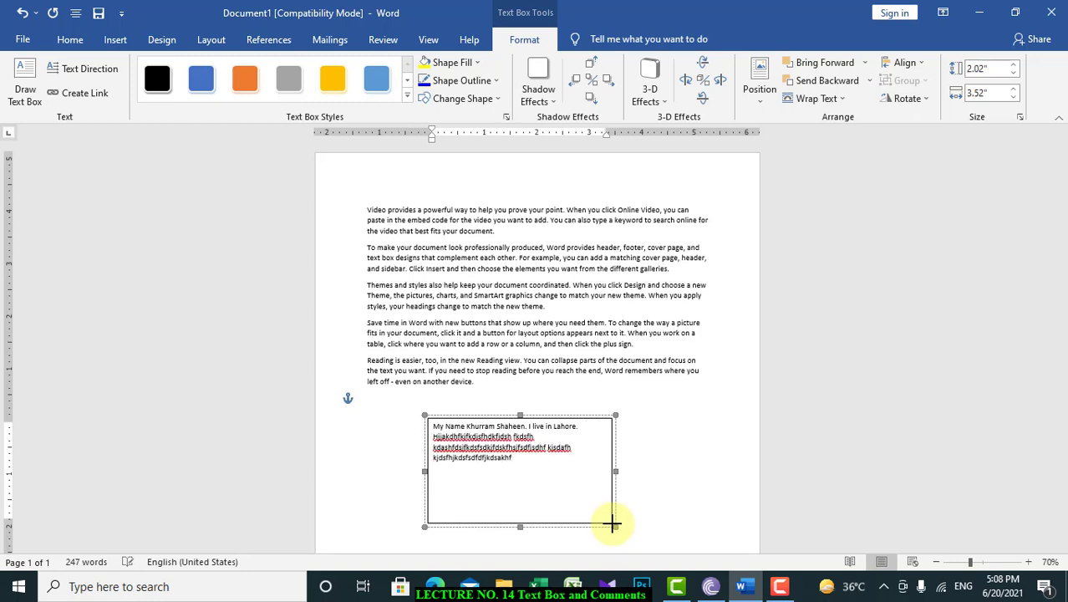
text(adskjfdhfukafdsfjsdfkjdsfasdf)
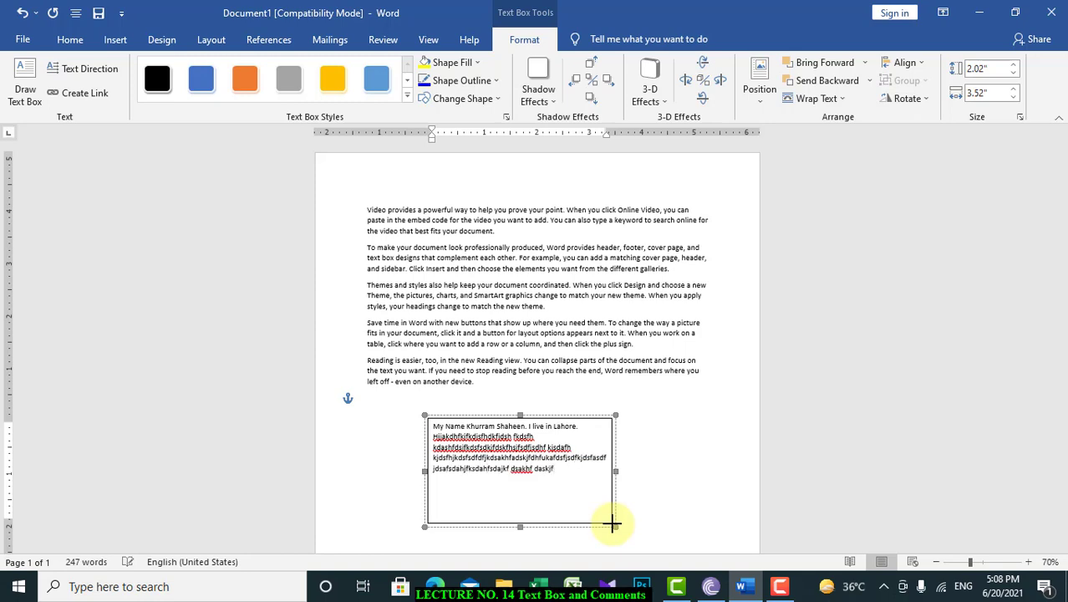
text(jdsafsdahjfksdahfsdajkf dsakhf daskjfadjskfdshjdsjasdfh adsjfj hsdafjhsdafhj dsfs daf dsfhjf hjfkjdsf jsadkfjkdsfjkdsfsdfh dsfjhsk)
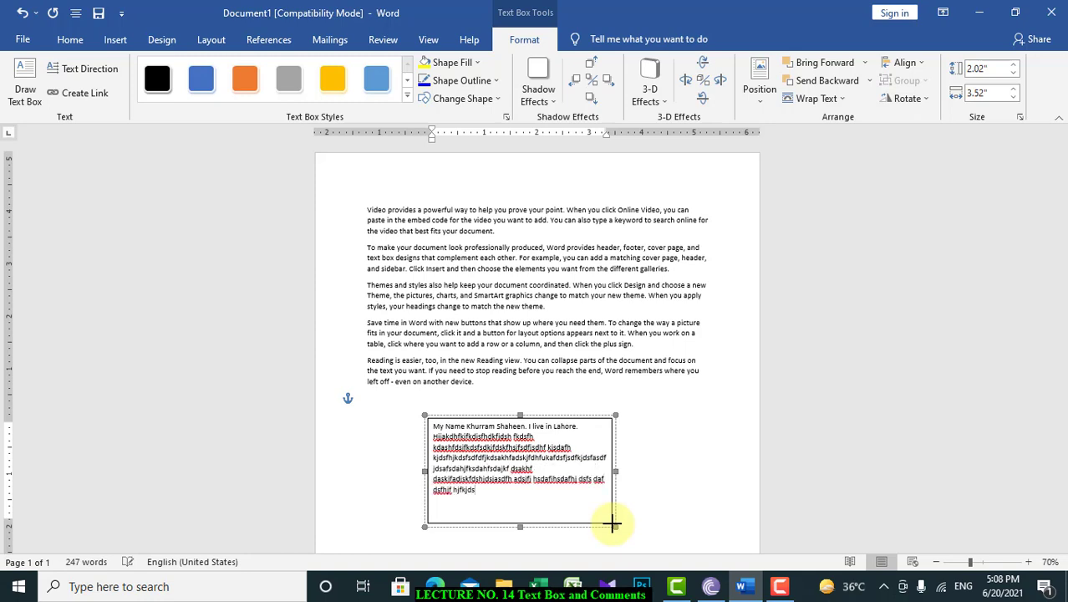
text(f kjsdfsdjfksdjfsdjkfdsh sdk)
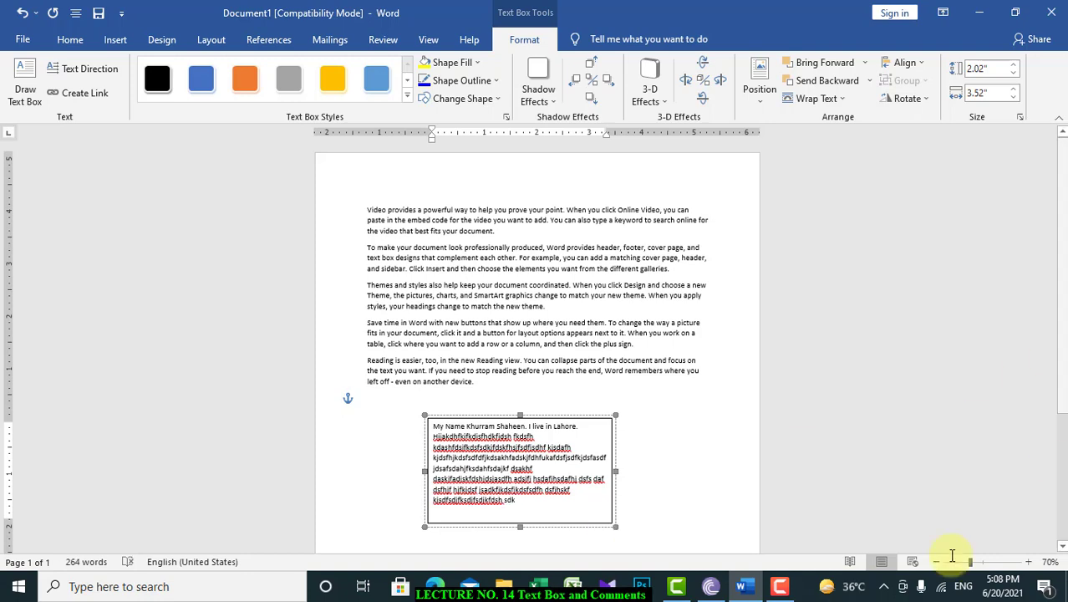
click(660, 470)
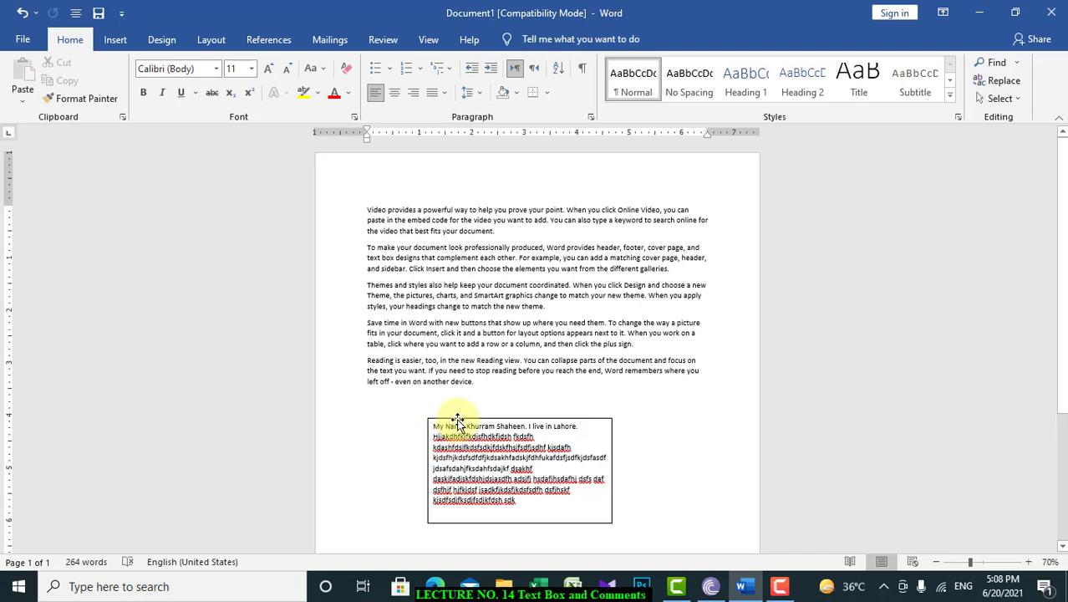
Step: Move the text box up onto the body paragraphs and set its text wrapping to Tight
drag(457, 422, 480, 237)
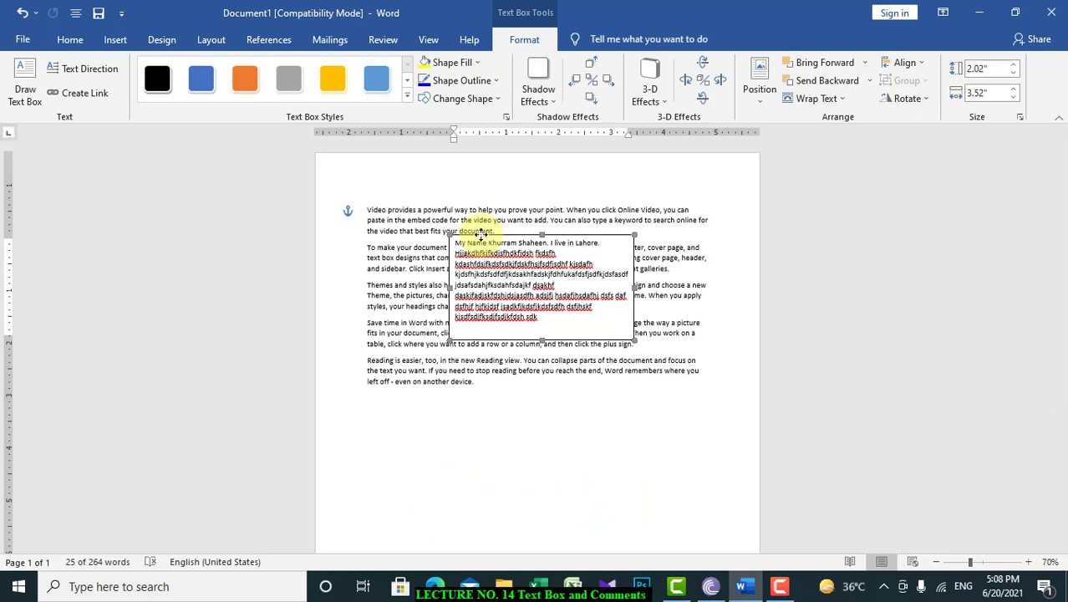
click(841, 100)
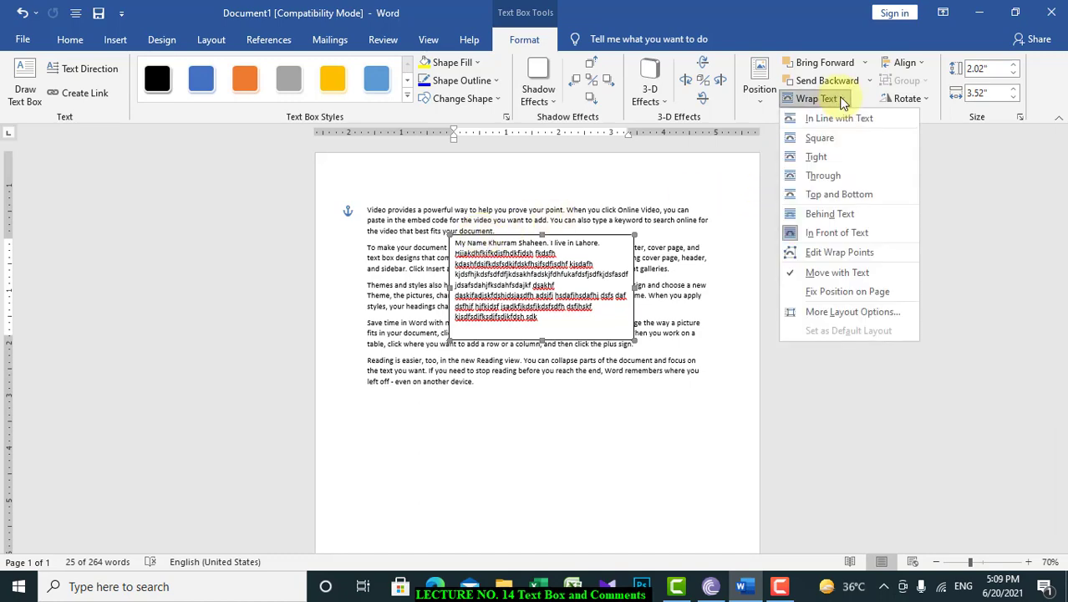
click(819, 157)
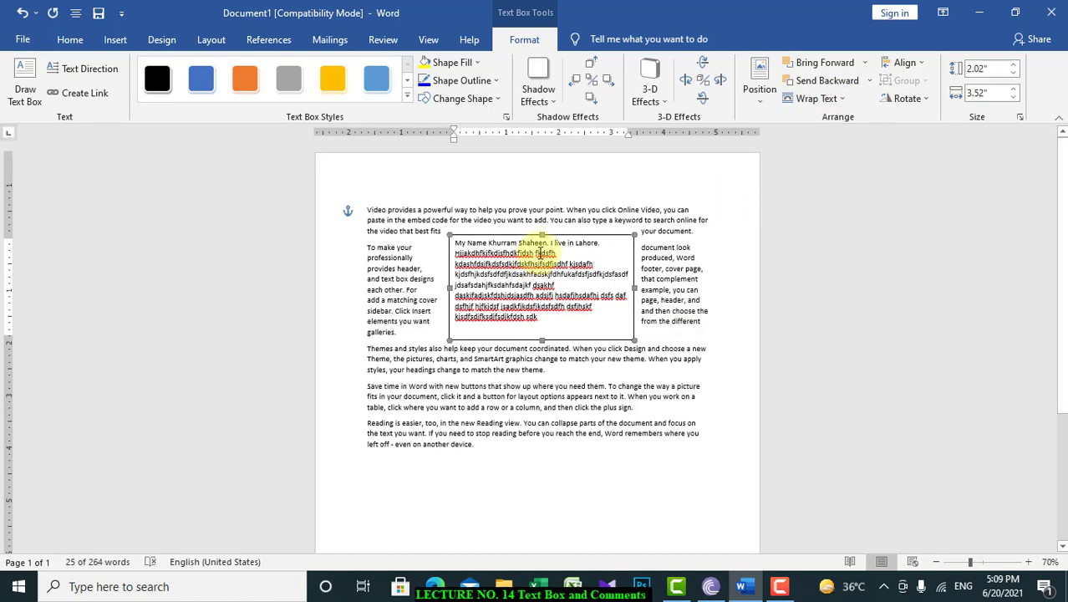
drag(558, 238, 593, 251)
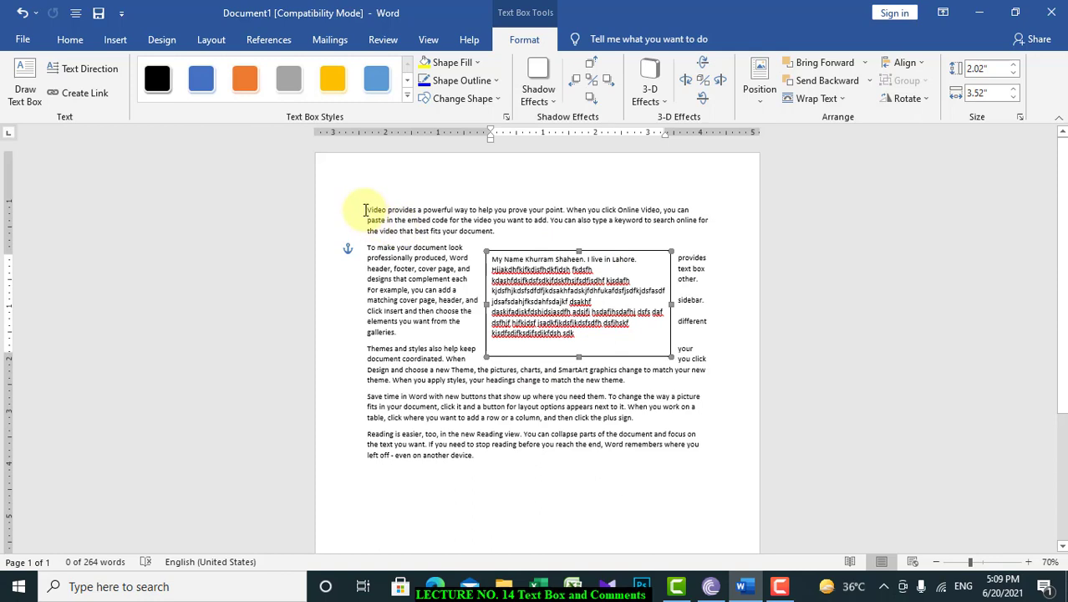
Step: Justify all the body paragraphs around the text box
drag(369, 210, 650, 454)
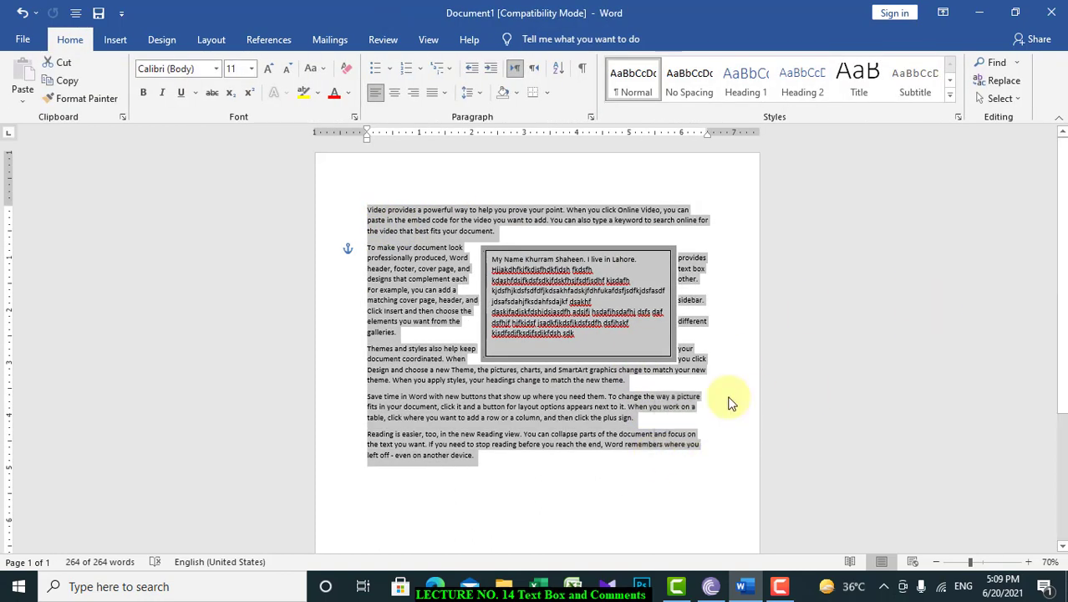
key(ctrl+j)
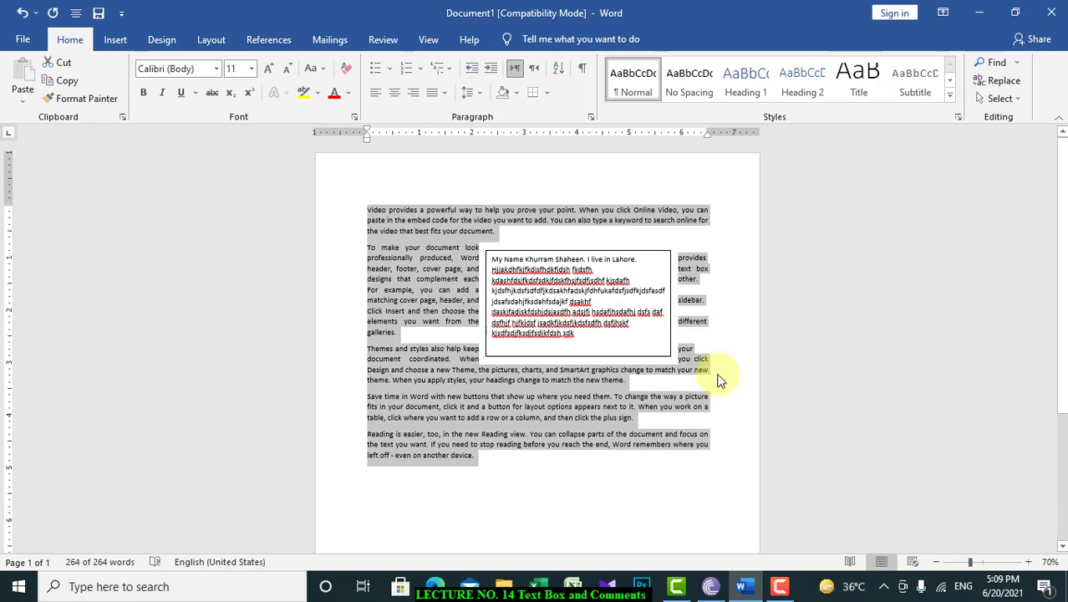
click(567, 509)
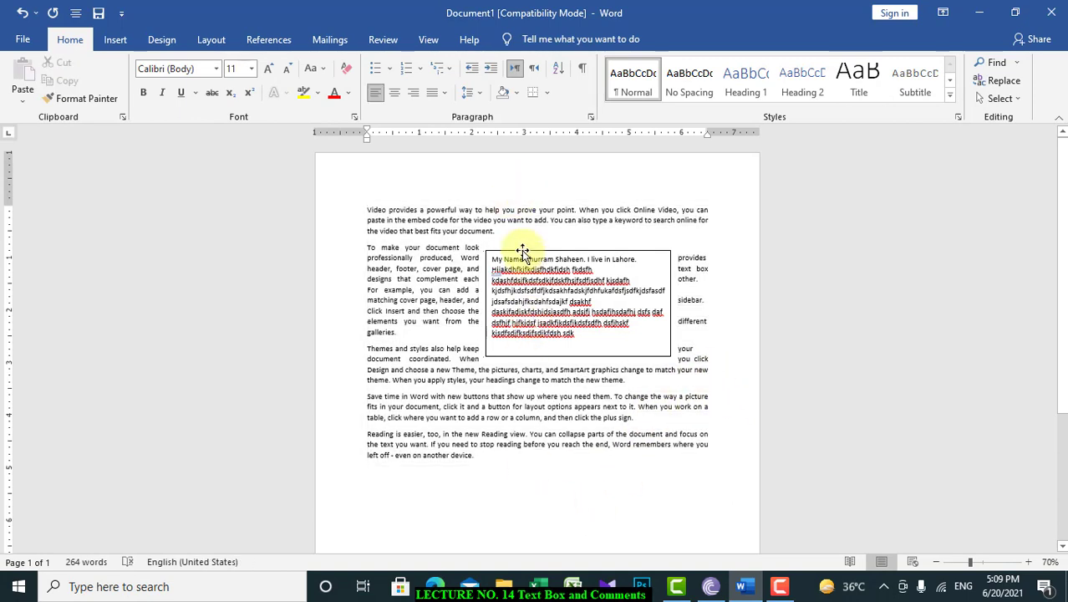
Step: Reposition the text box slightly lower so the second and third paragraphs wrap around both its sides
drag(519, 251, 482, 262)
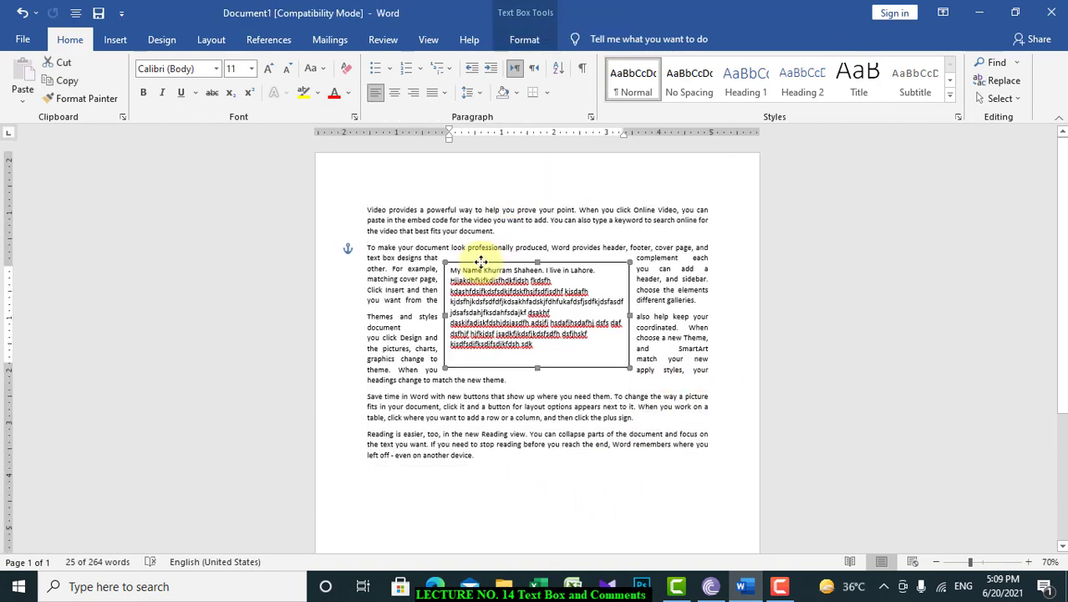
click(115, 39)
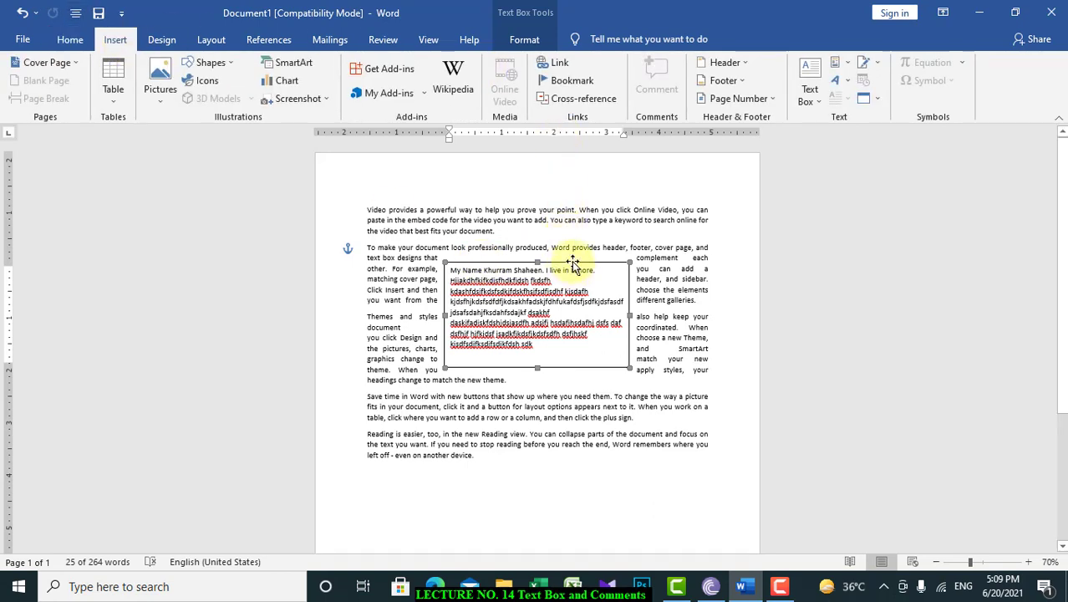
click(524, 39)
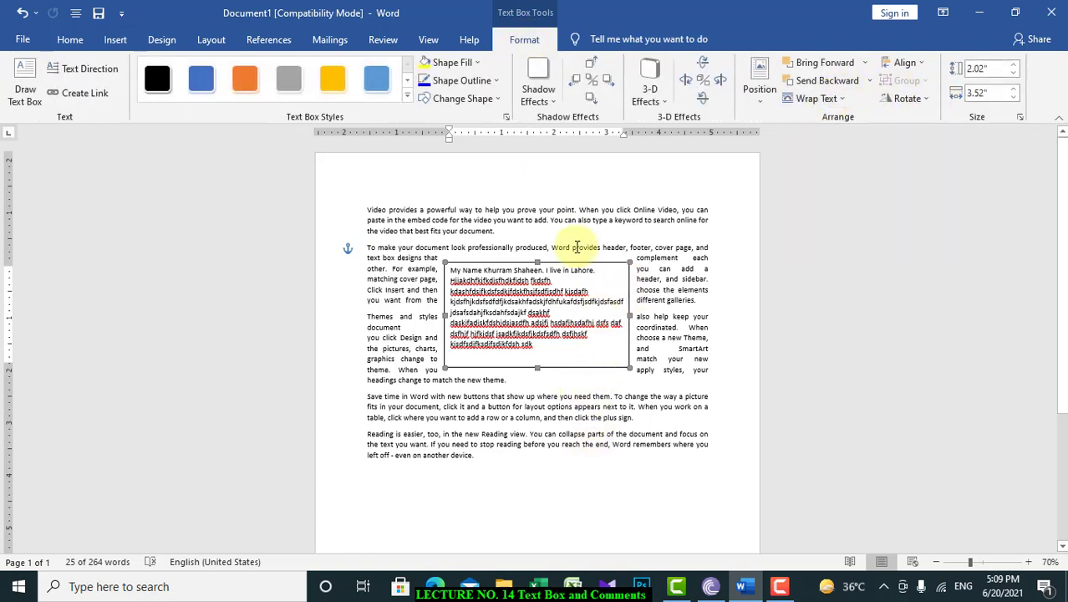
drag(575, 266, 600, 273)
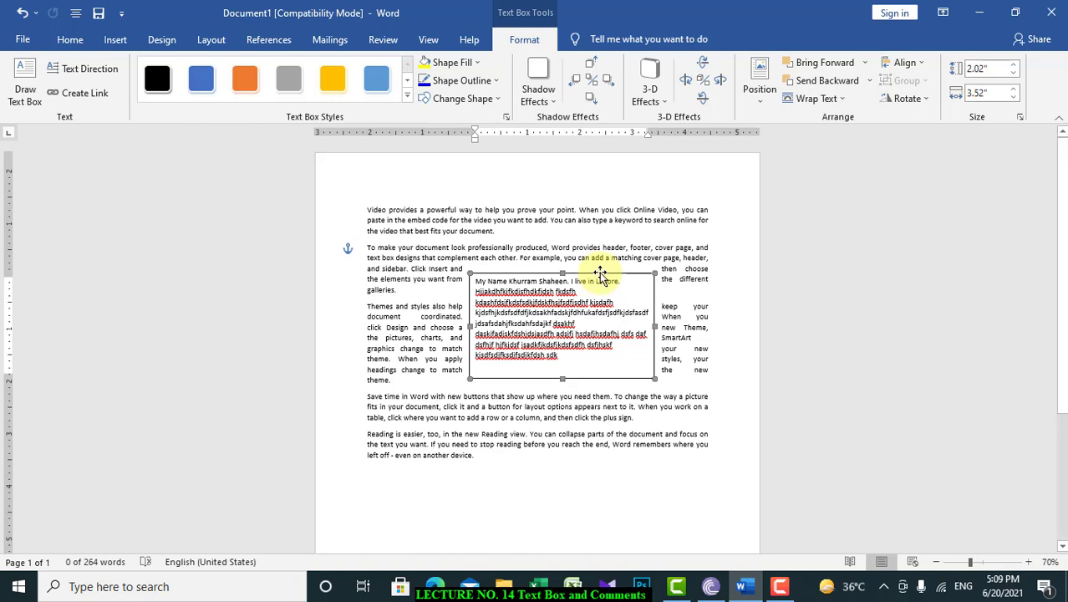
Step: Remove the text box's outline by setting its line color to No Color in the Format Text Box dialog
right_click(601, 278)
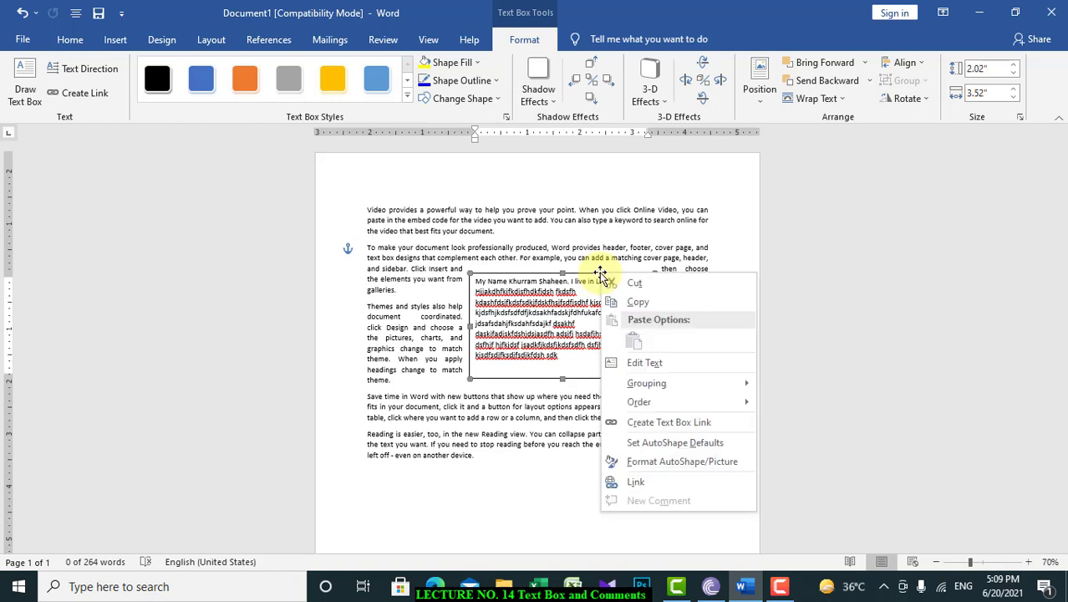
click(674, 461)
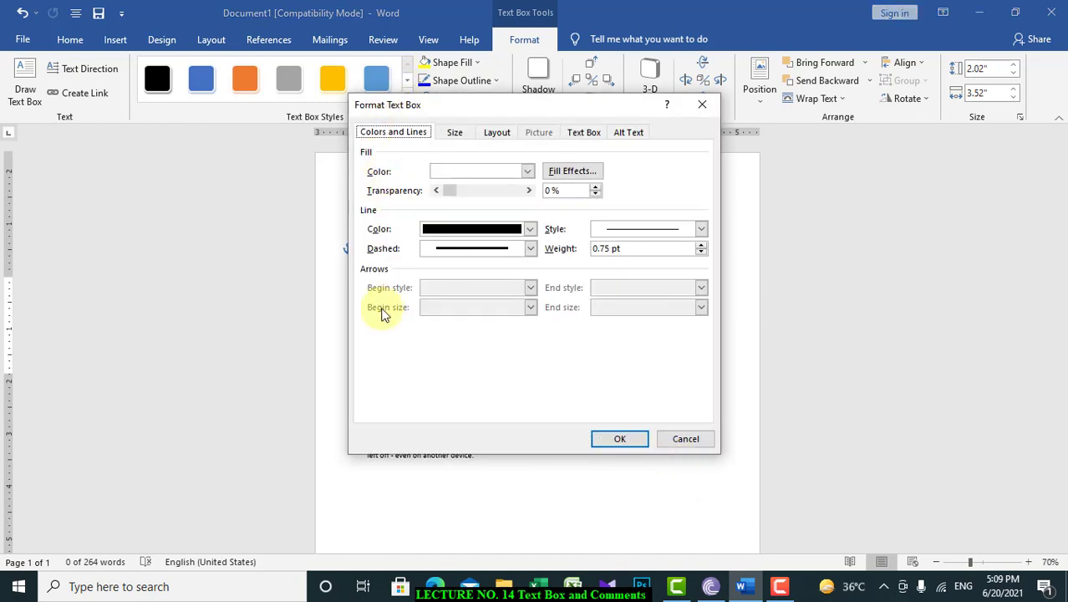
click(529, 231)
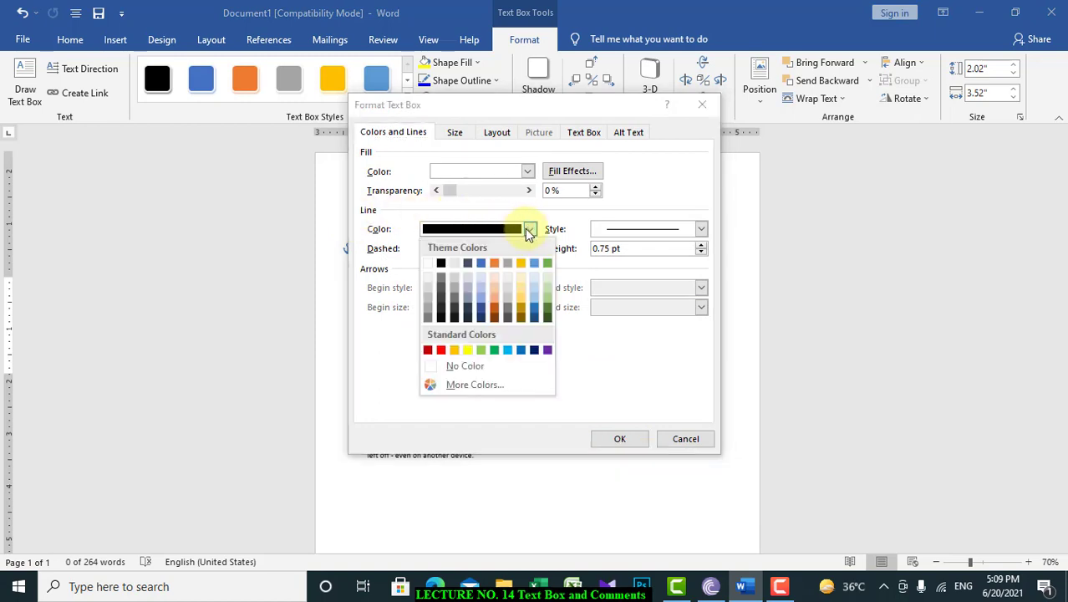
click(457, 368)
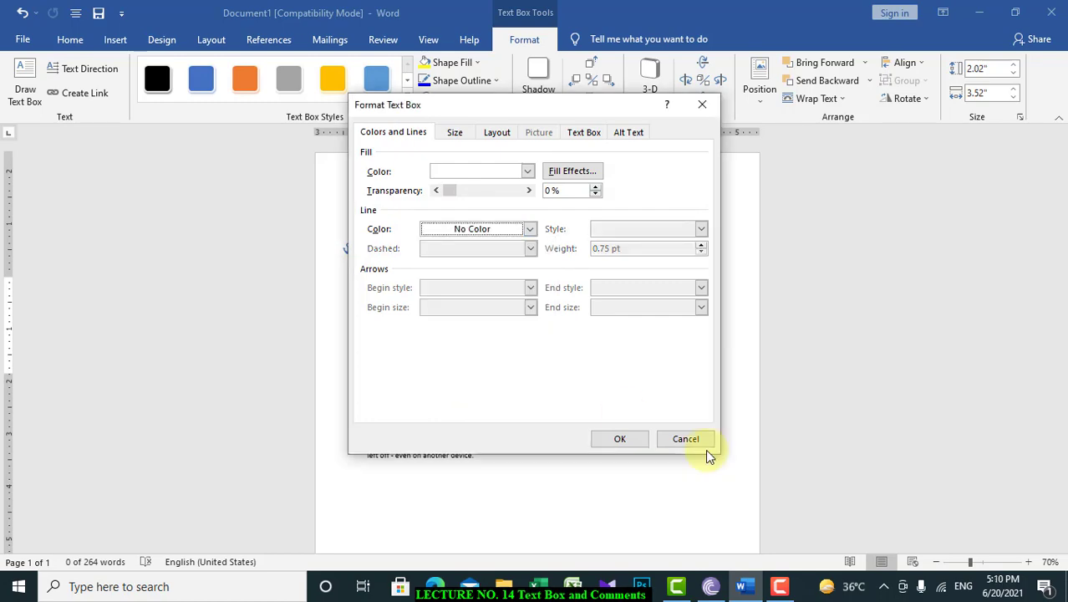
click(635, 438)
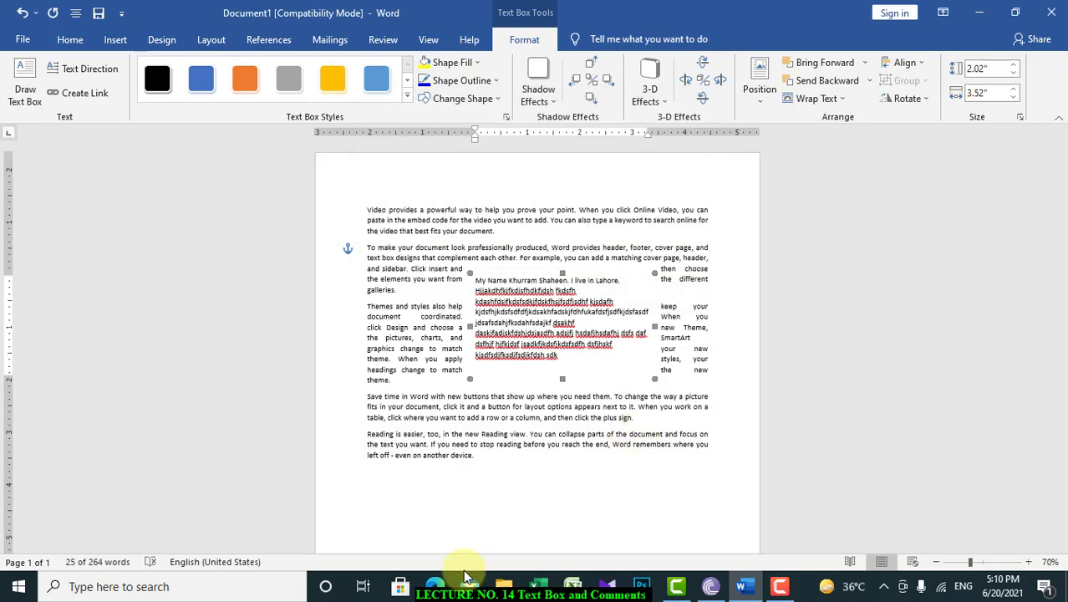
click(377, 508)
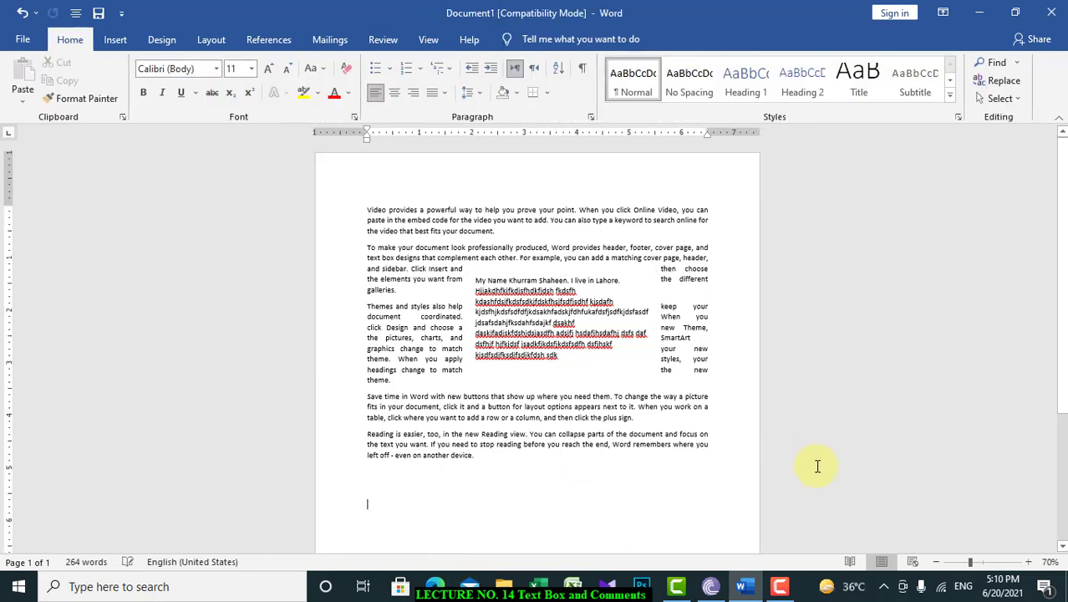
Step: Apply the gray gradient preset style with a shadow to the text box
click(554, 369)
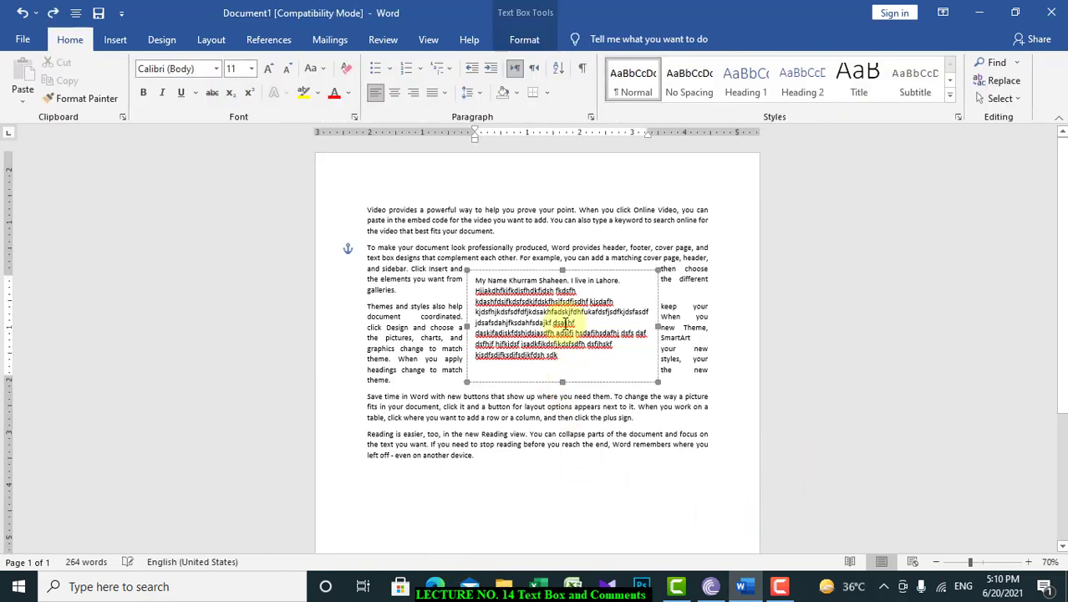
drag(513, 360, 467, 269)
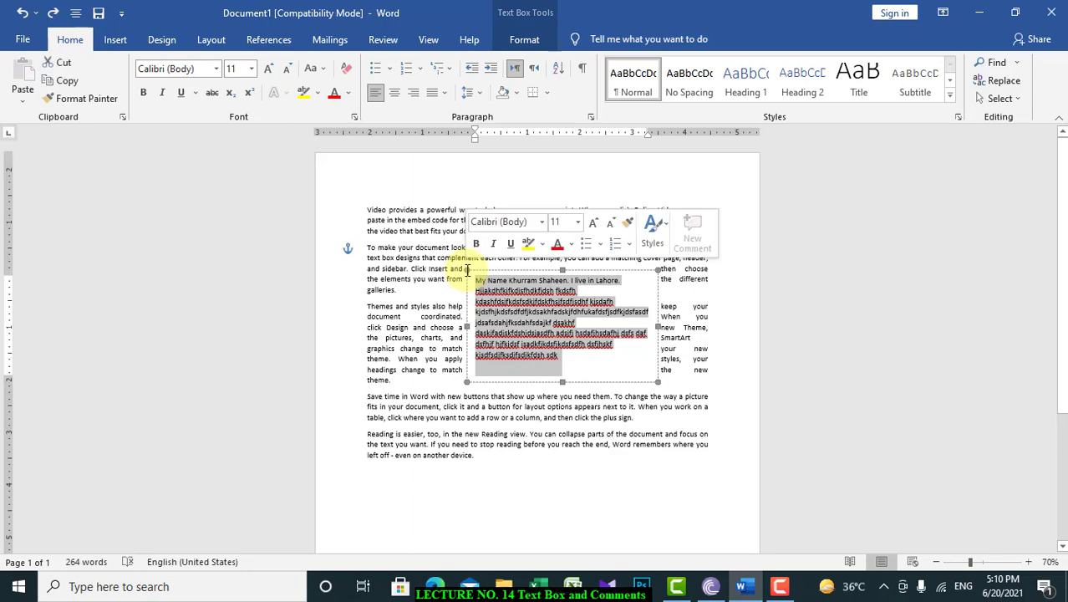
click(526, 39)
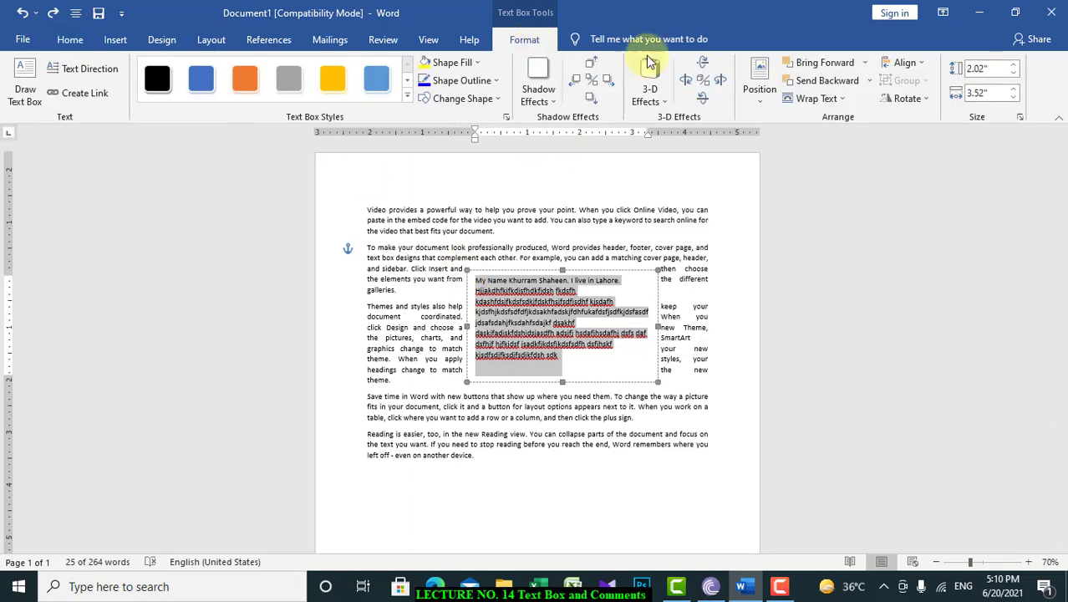
click(407, 99)
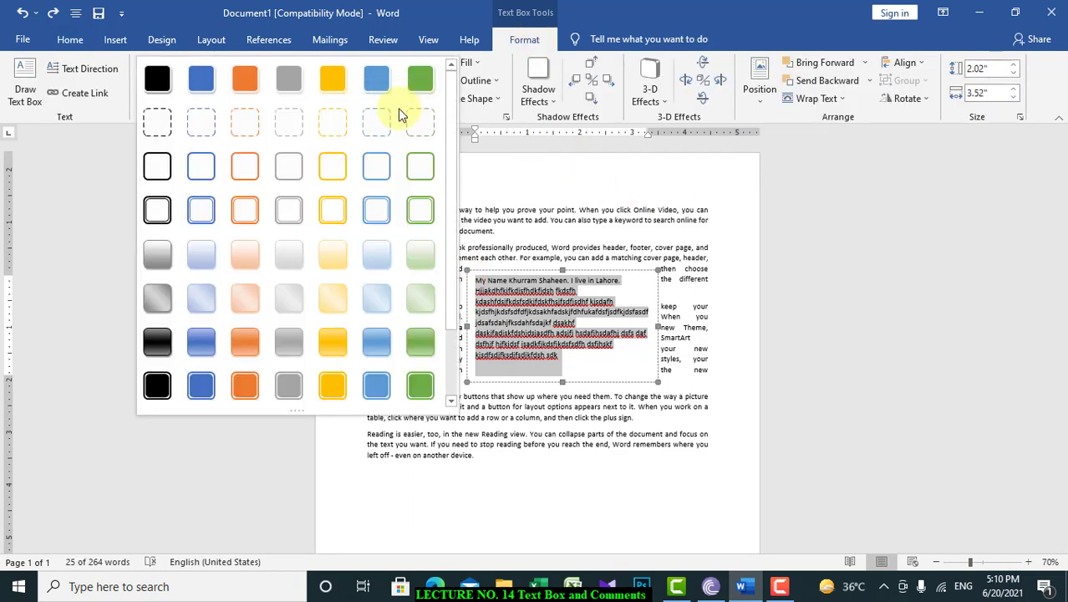
click(287, 328)
click(503, 541)
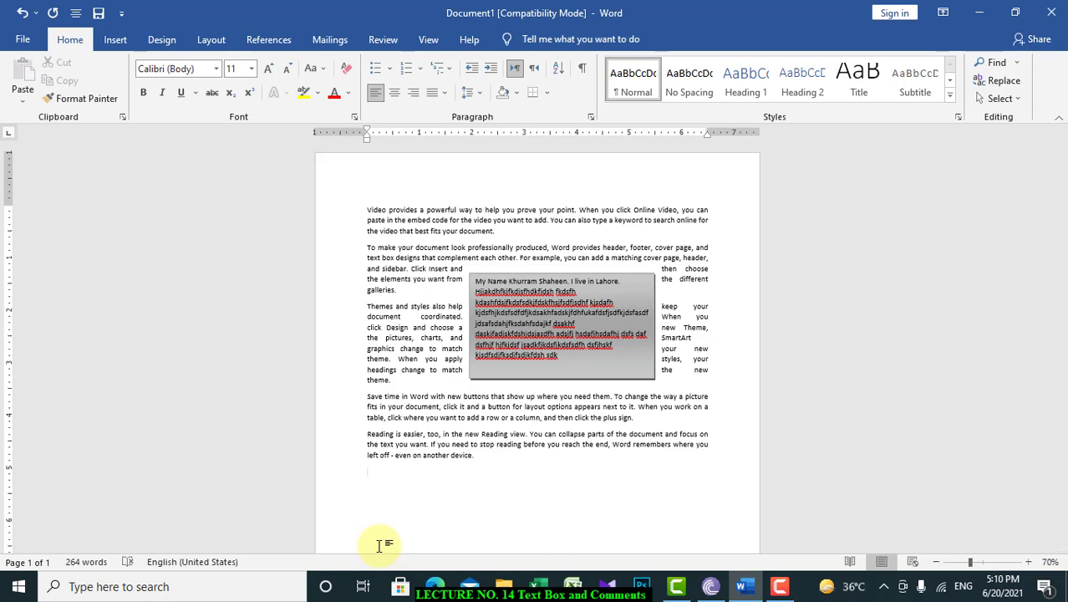
Step: Delete the gray text box from the page
click(612, 379)
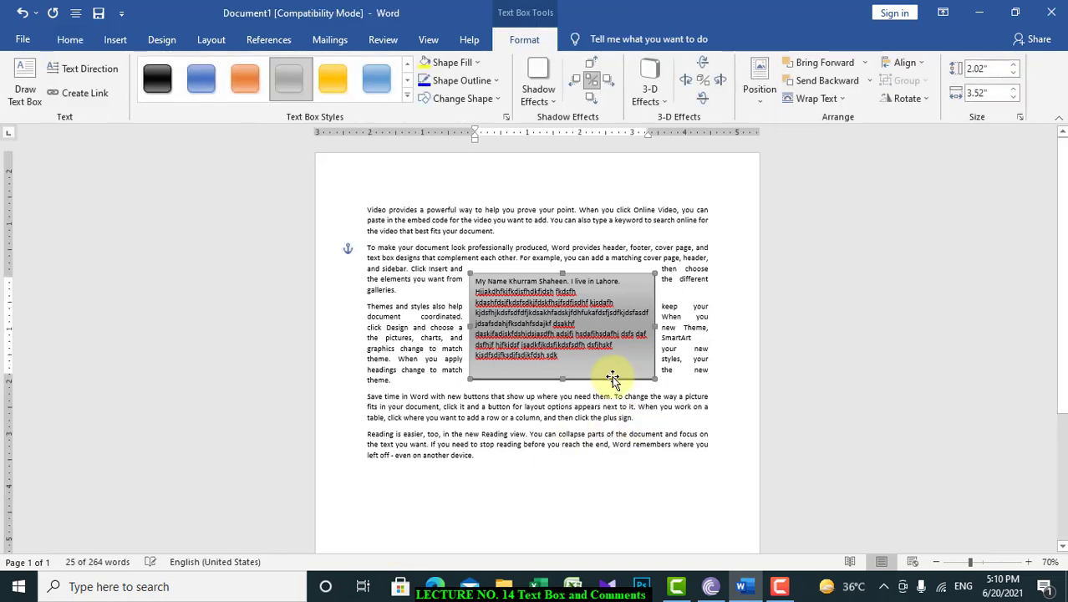
key(Delete)
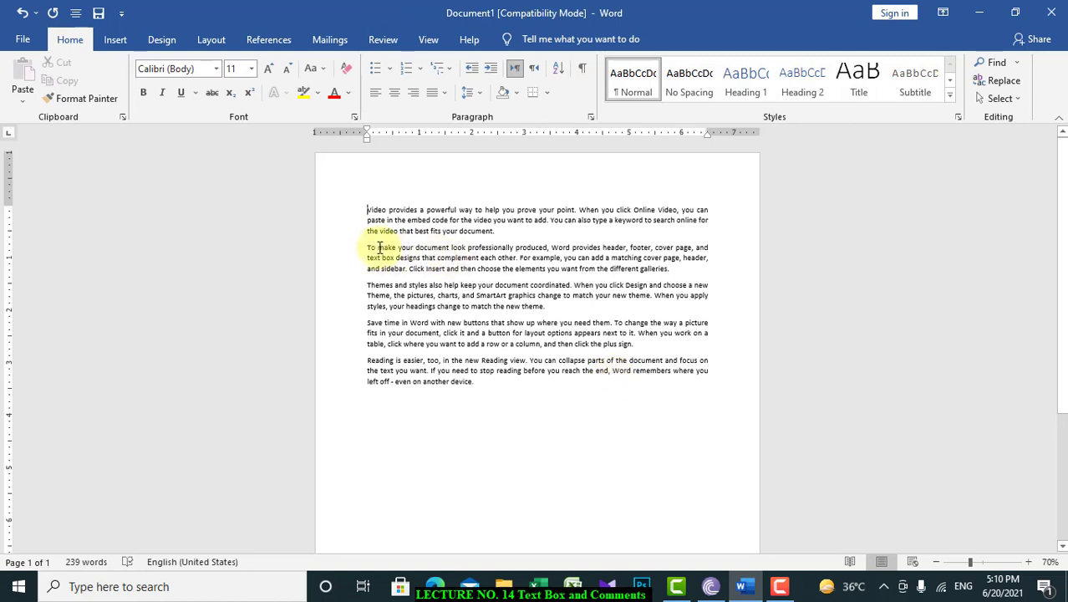
Step: Insert a new comment on the words "make your document look" in the second paragraph
drag(379, 247, 465, 249)
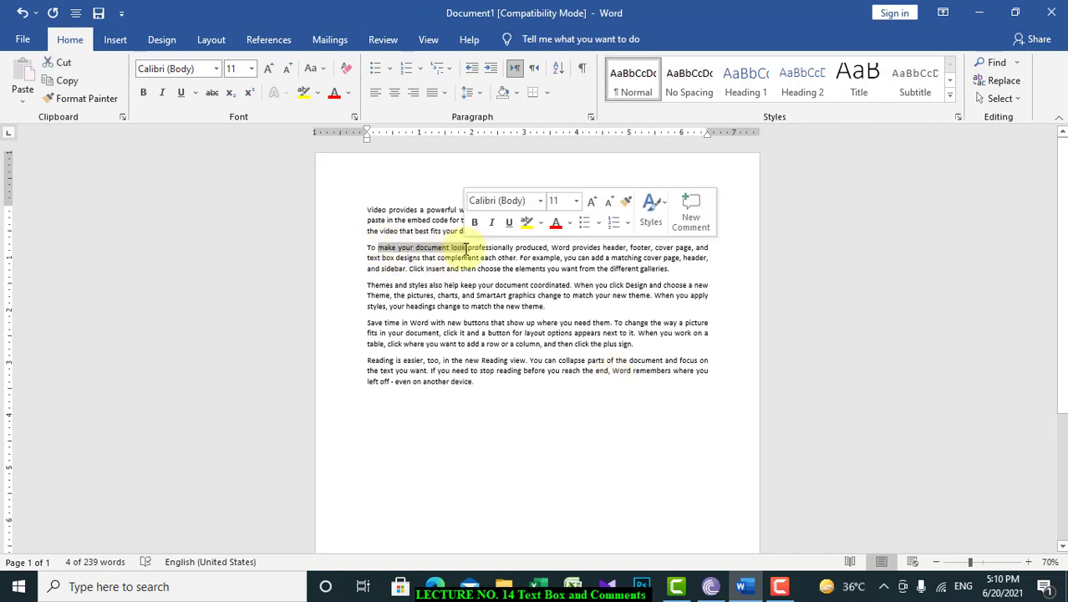
click(119, 42)
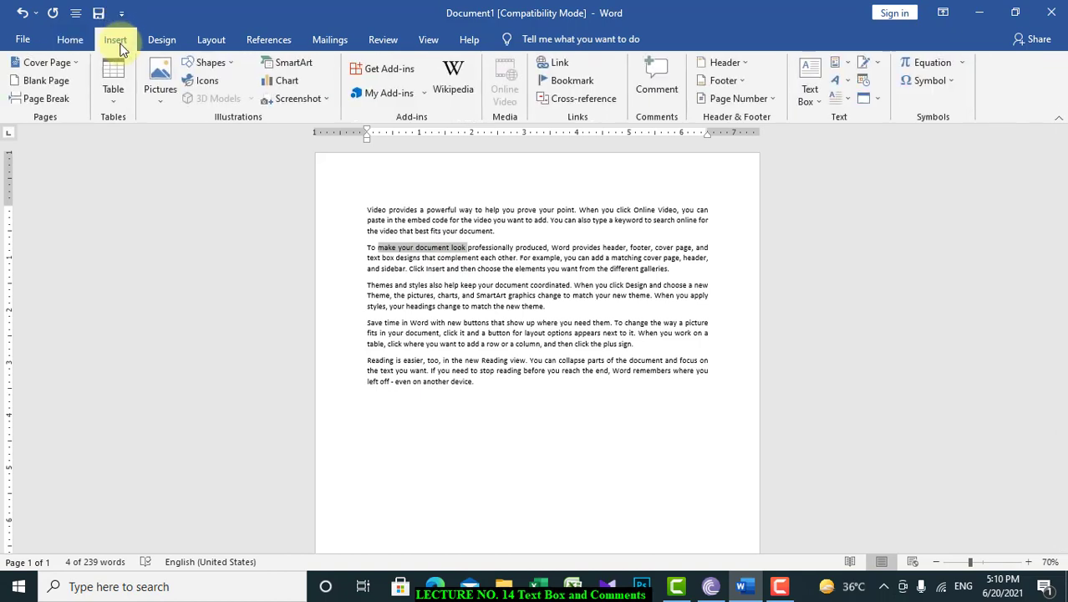
click(650, 92)
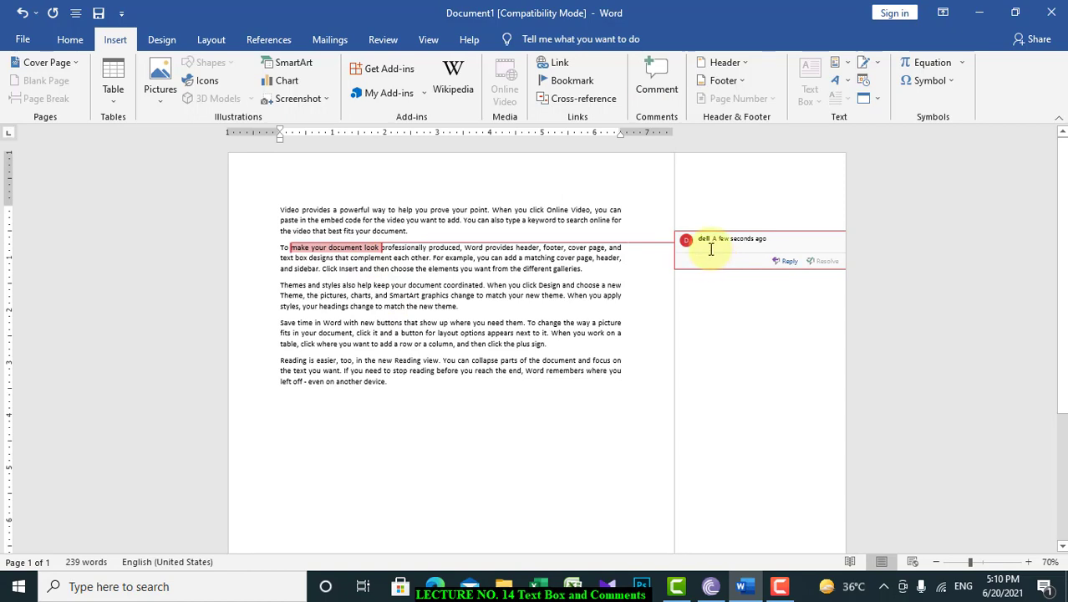
Step: Enter "This 2nd Para Graph" as the text of the second paragraph's comment and return to the document body
text(This 2nd Para Graph)
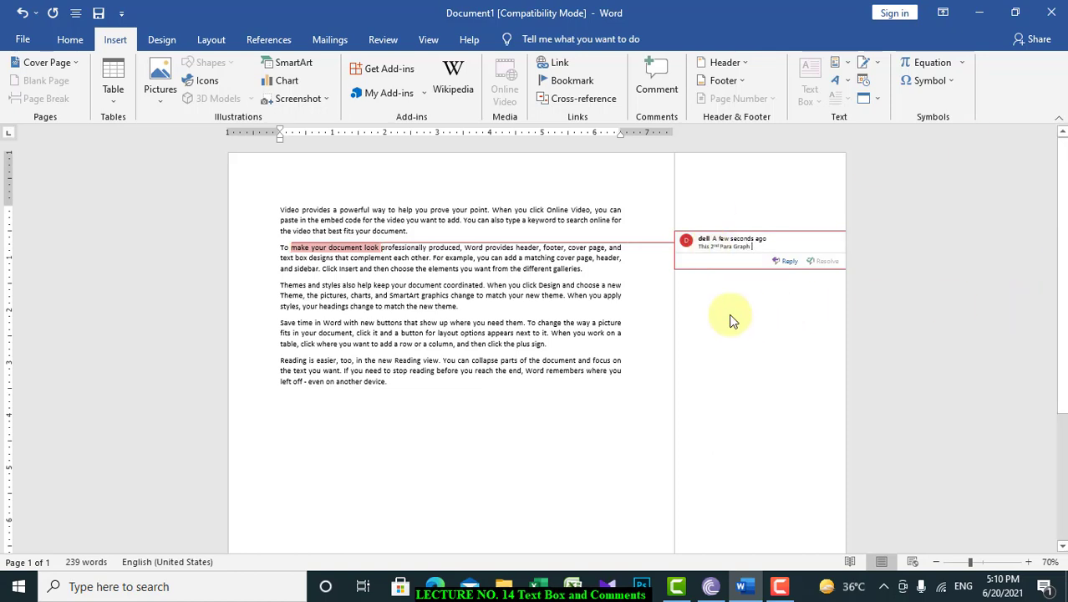
click(443, 422)
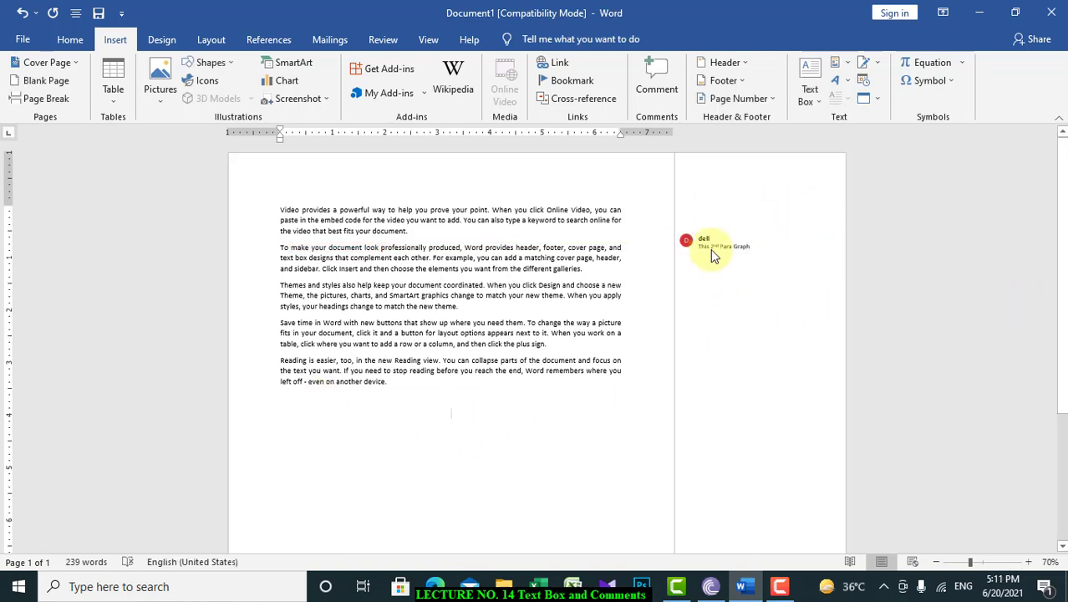
click(340, 248)
mouse_move(743, 256)
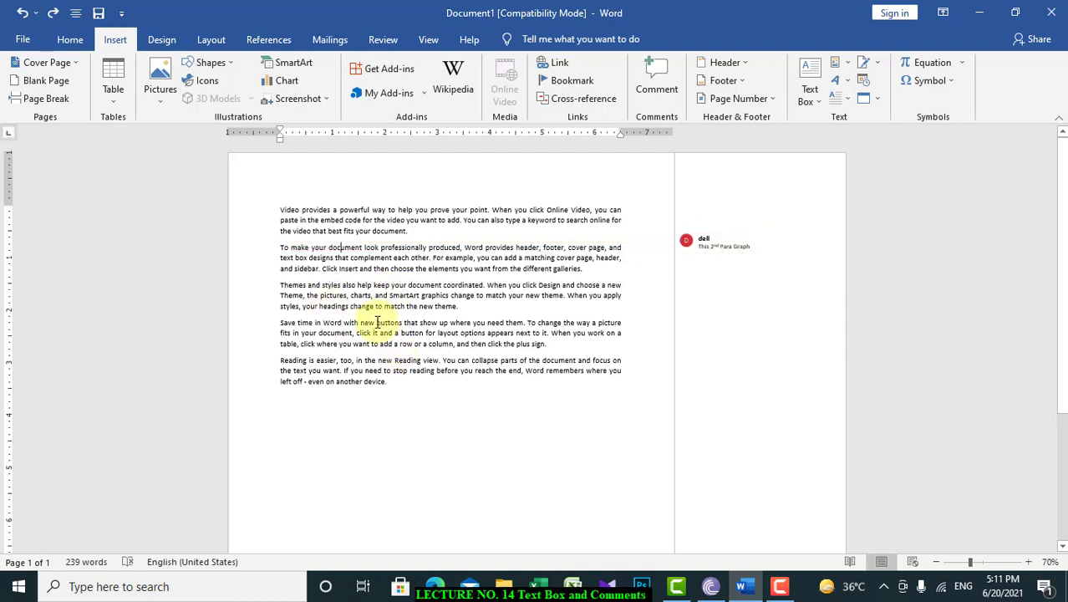
Step: Add a comment reading "This is fourth Paragraph" to the word "buttons" in the fourth paragraph
drag(378, 322, 404, 322)
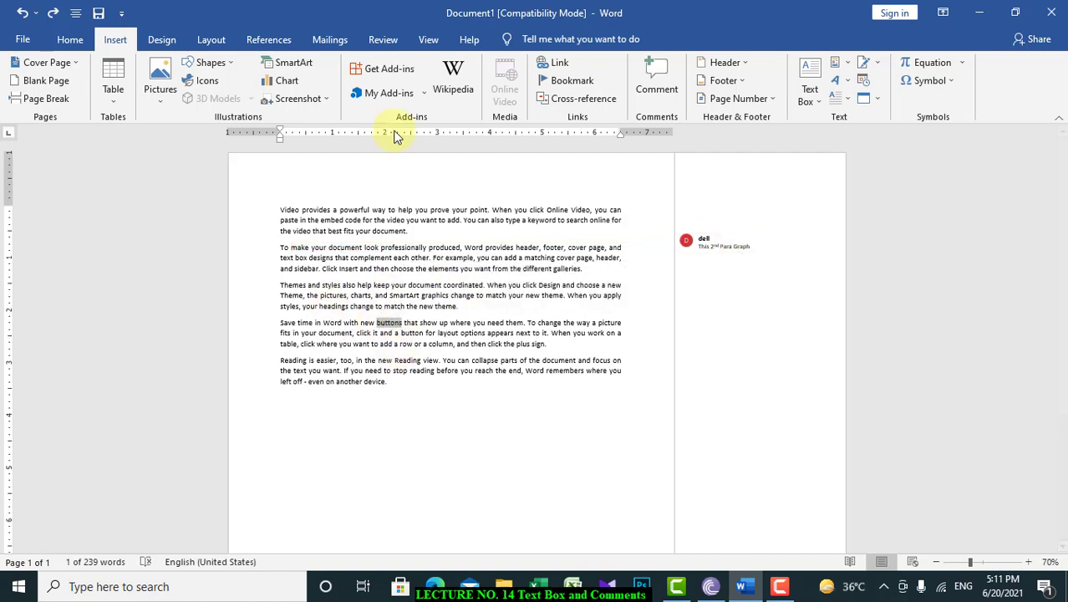
click(666, 87)
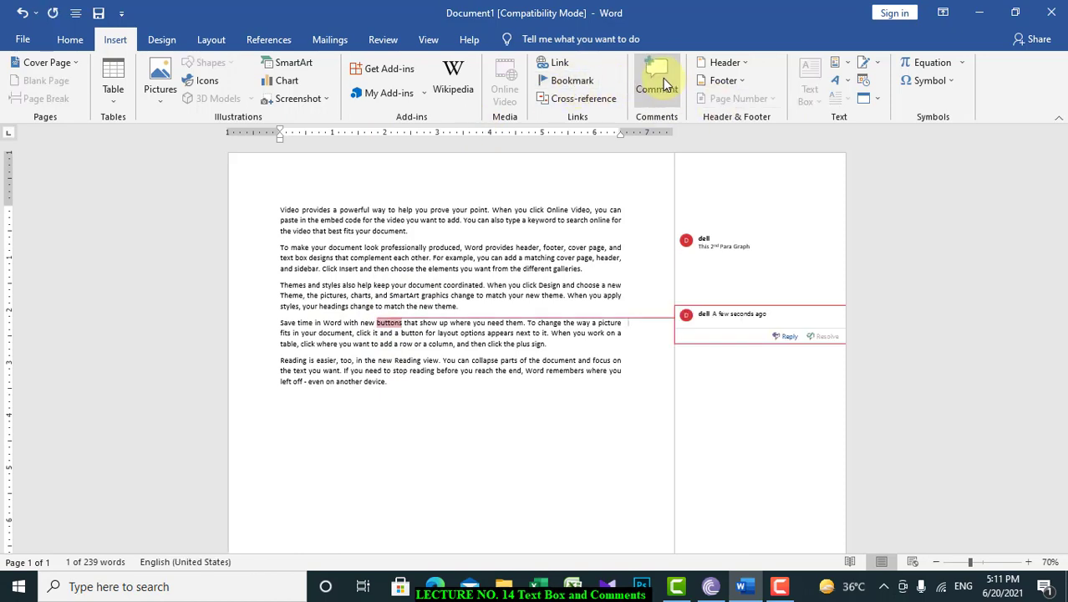
text(Th)
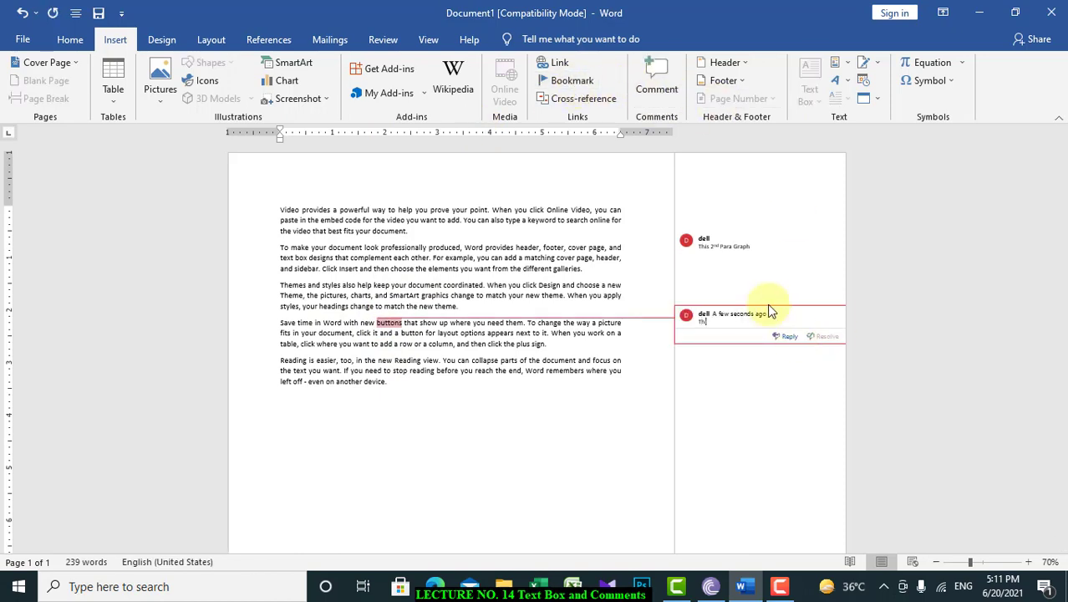
text(is is fourth Paragraph)
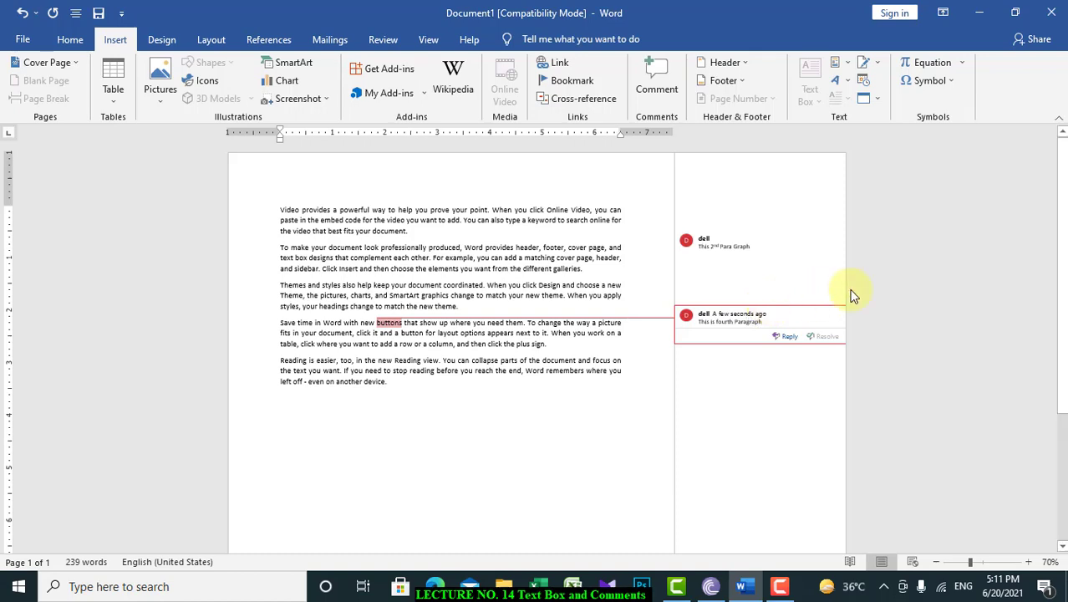
click(486, 419)
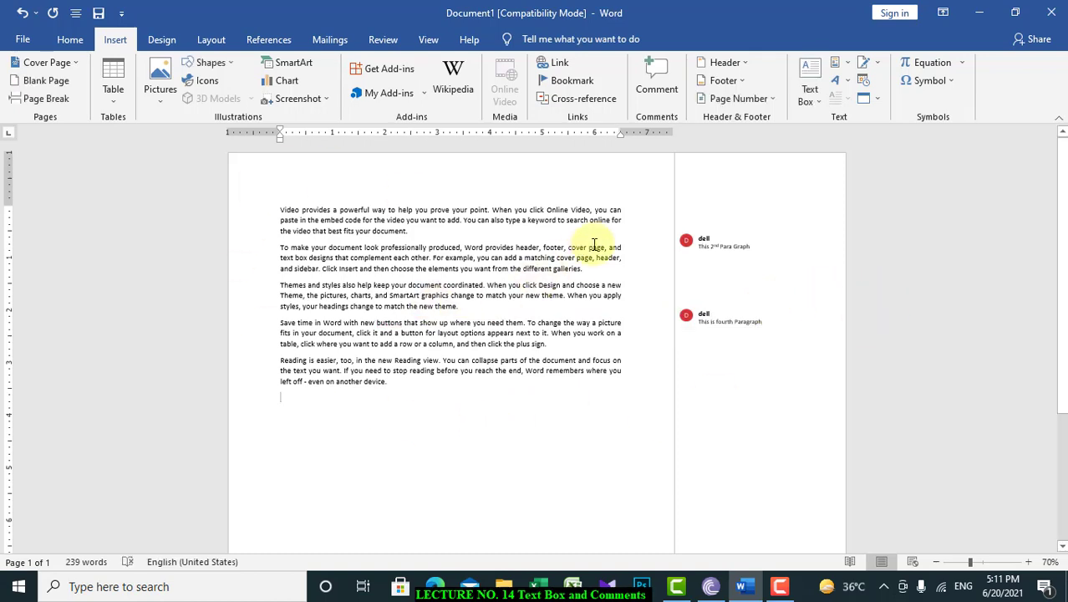
mouse_move(706, 243)
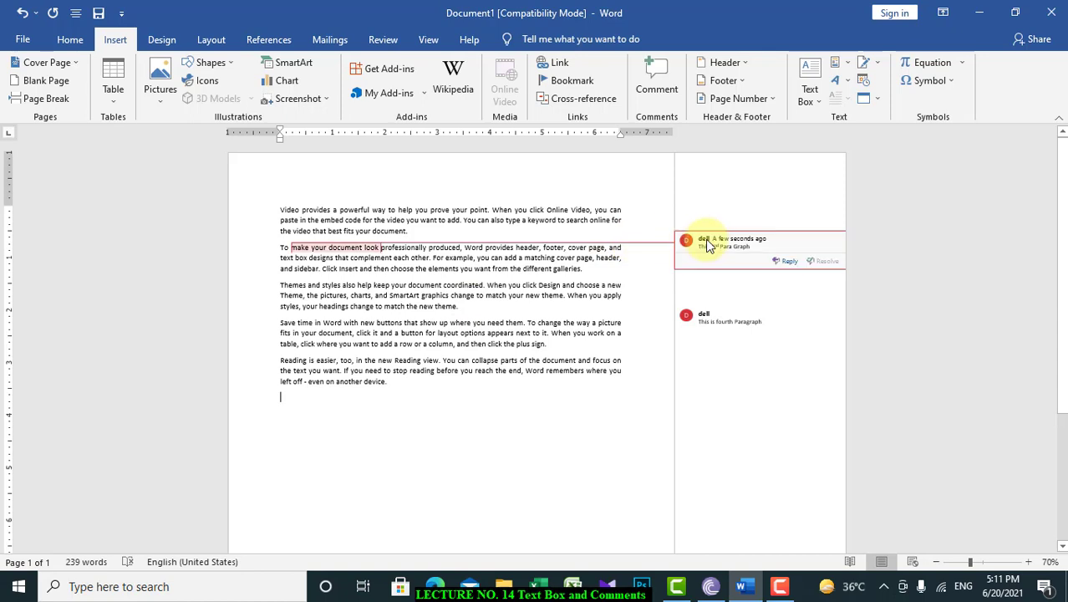
mouse_move(707, 314)
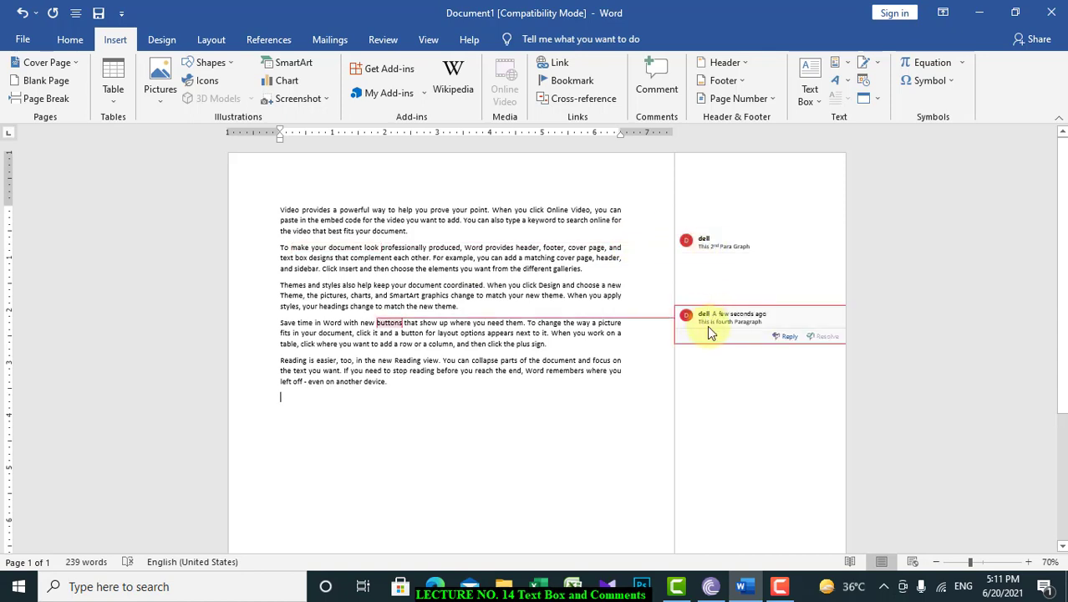